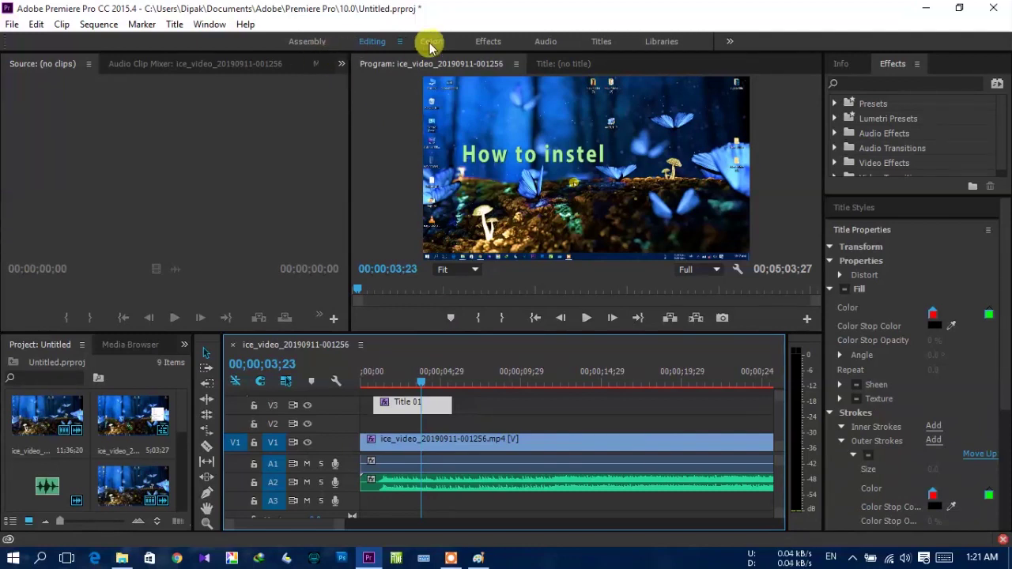
Switch from Color to the Effects workspace and open the Events panel listing the parsing errors
left_click(429, 43)
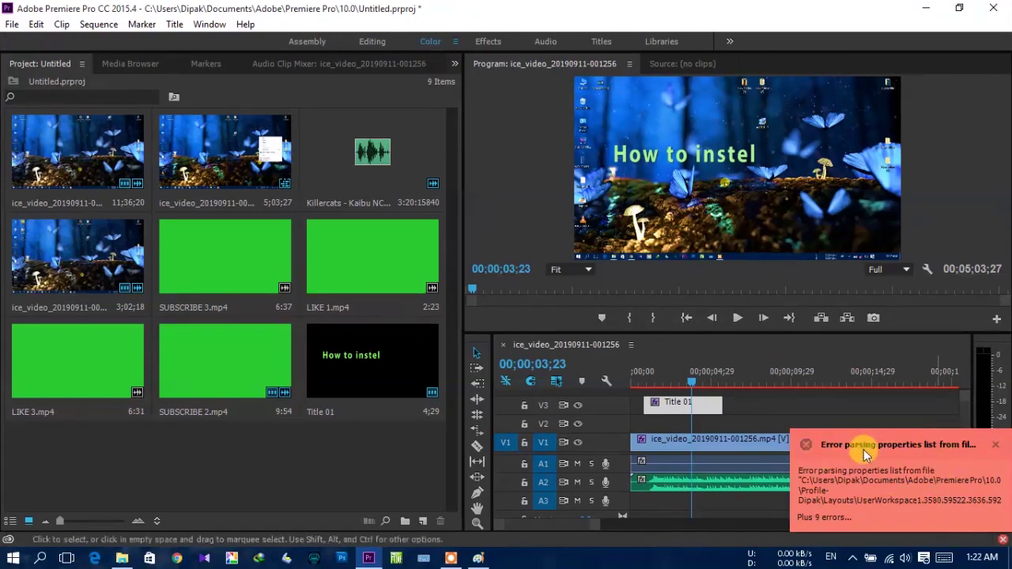
left_click(490, 43)
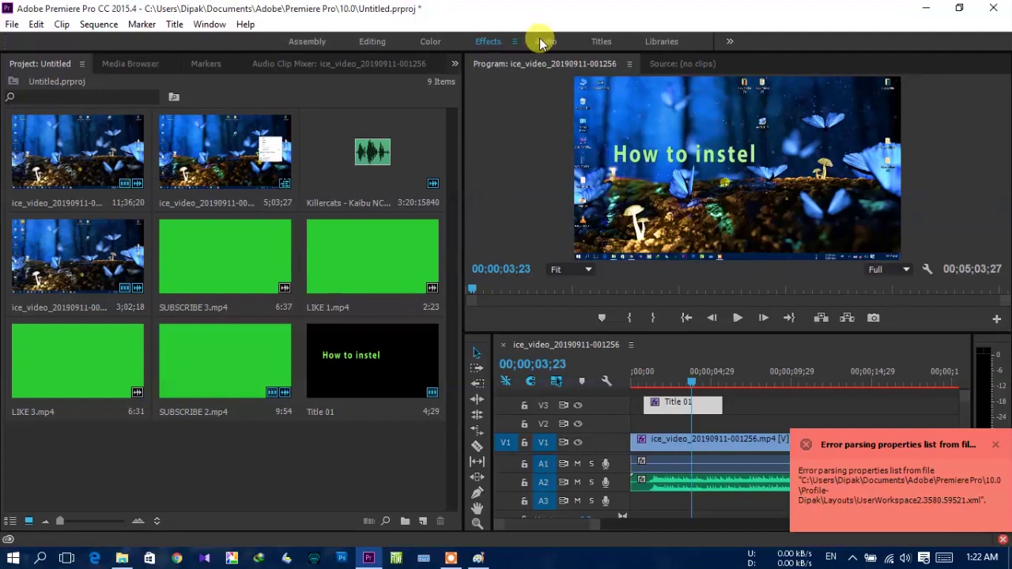
left_click(925, 486)
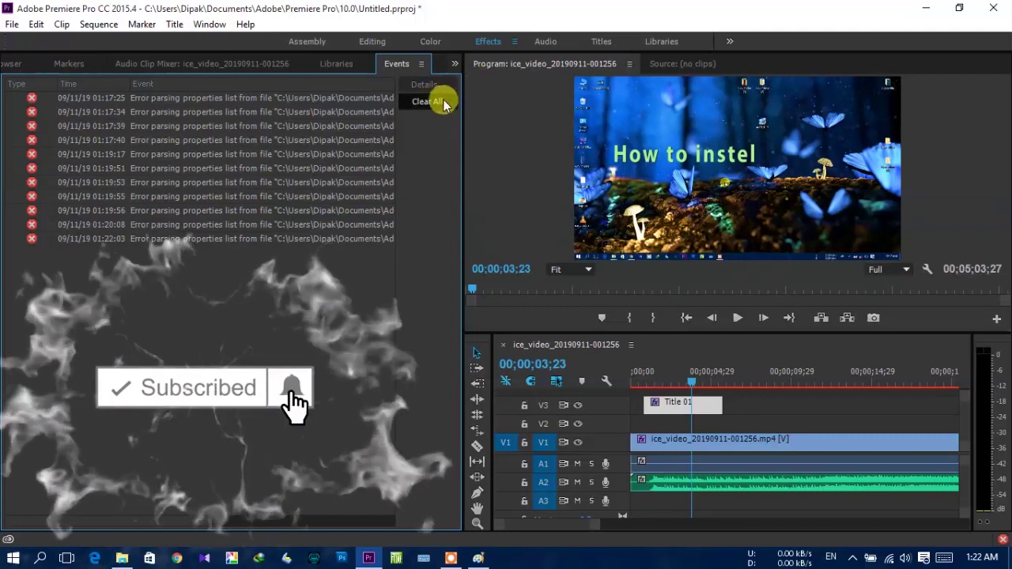
Try the Audio, Titles, Color, Assembly and Libraries workspaces, return to Color, and open the File menu
left_click(547, 41)
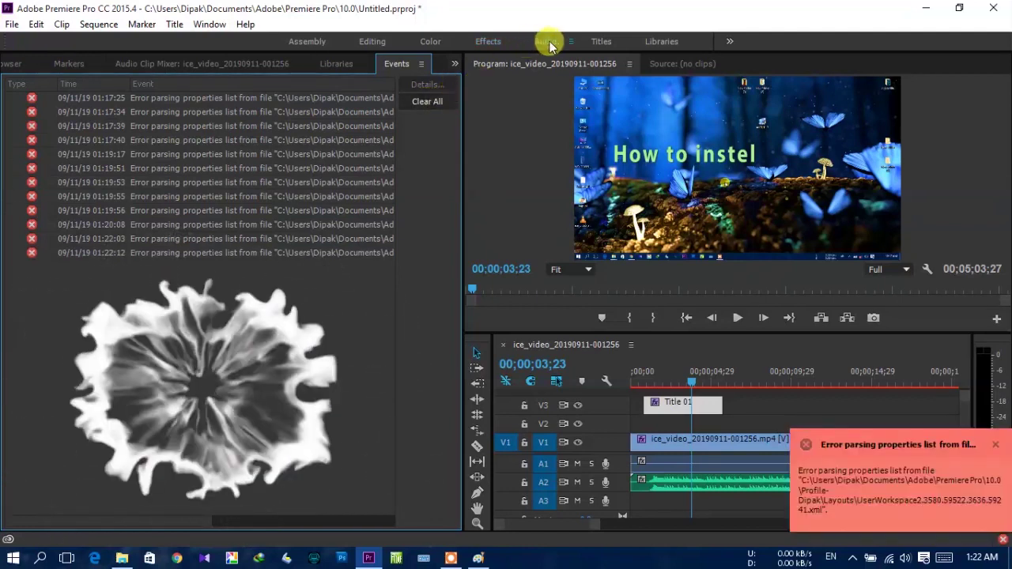
left_click(601, 43)
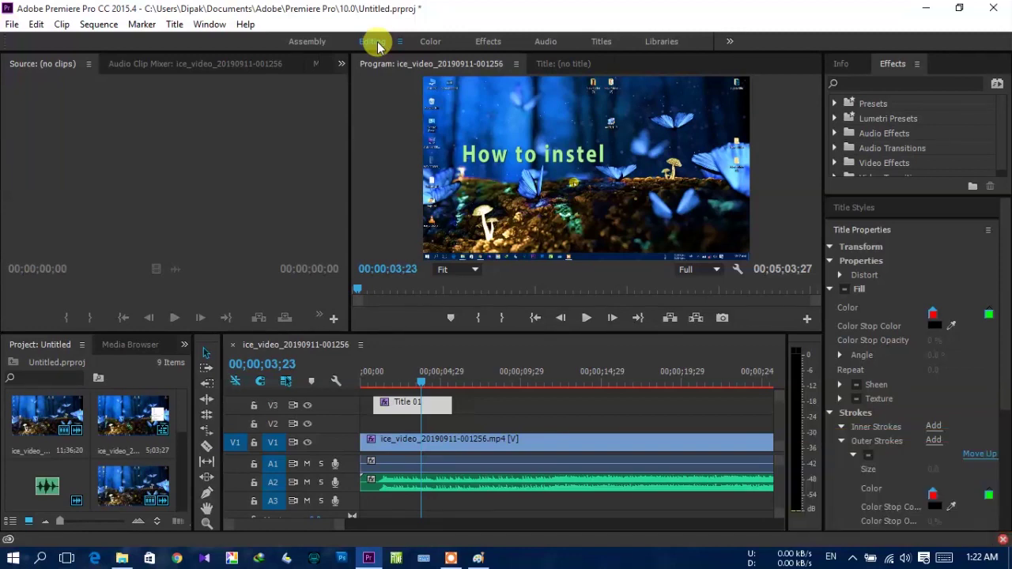
left_click(427, 43)
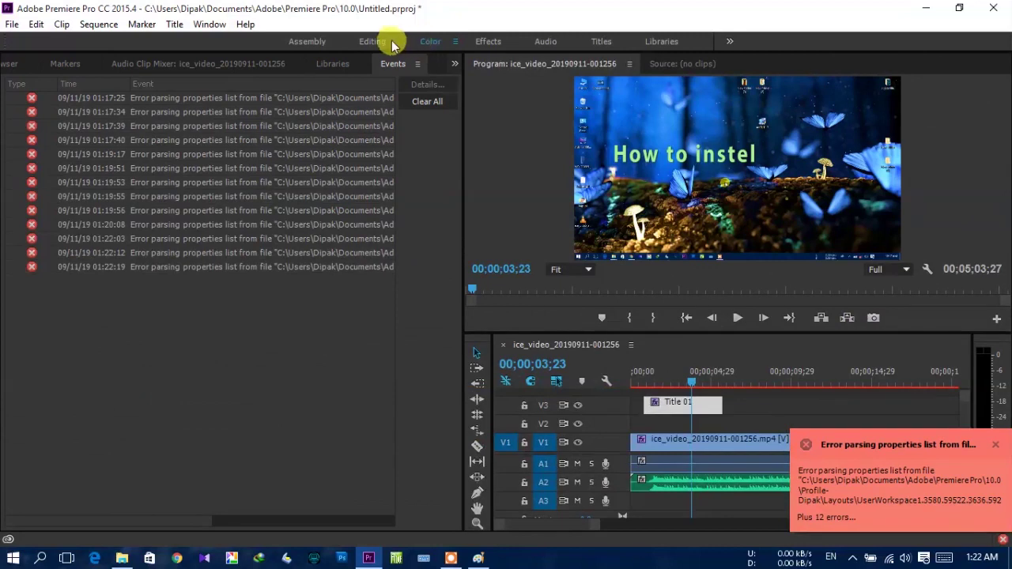
left_click(318, 44)
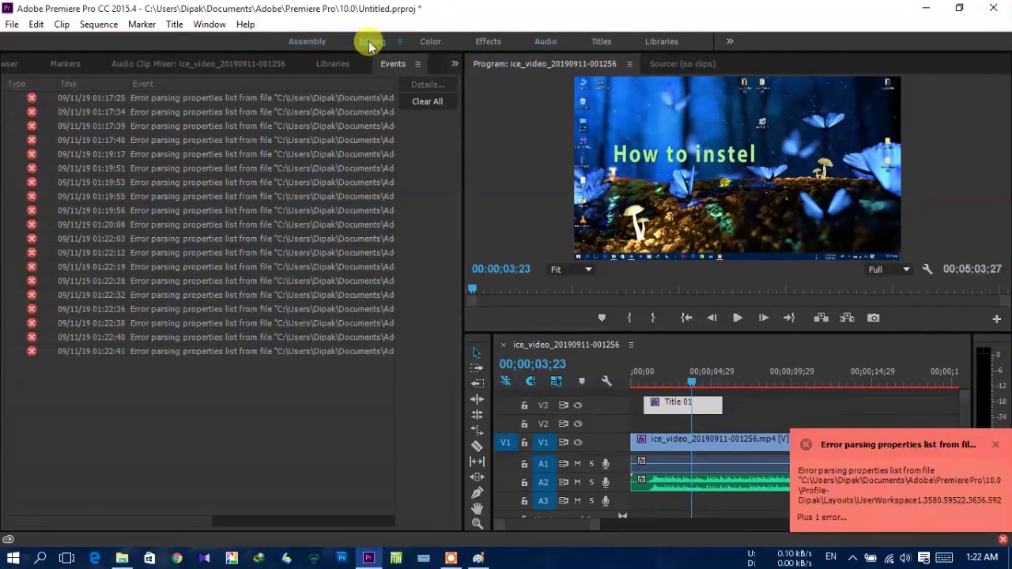
left_click(663, 42)
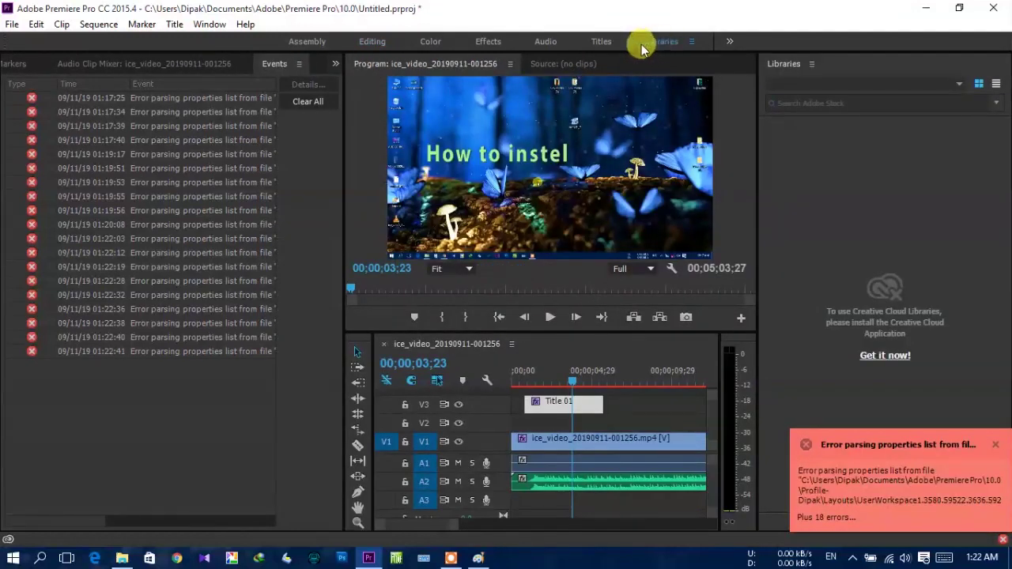
left_click(430, 41)
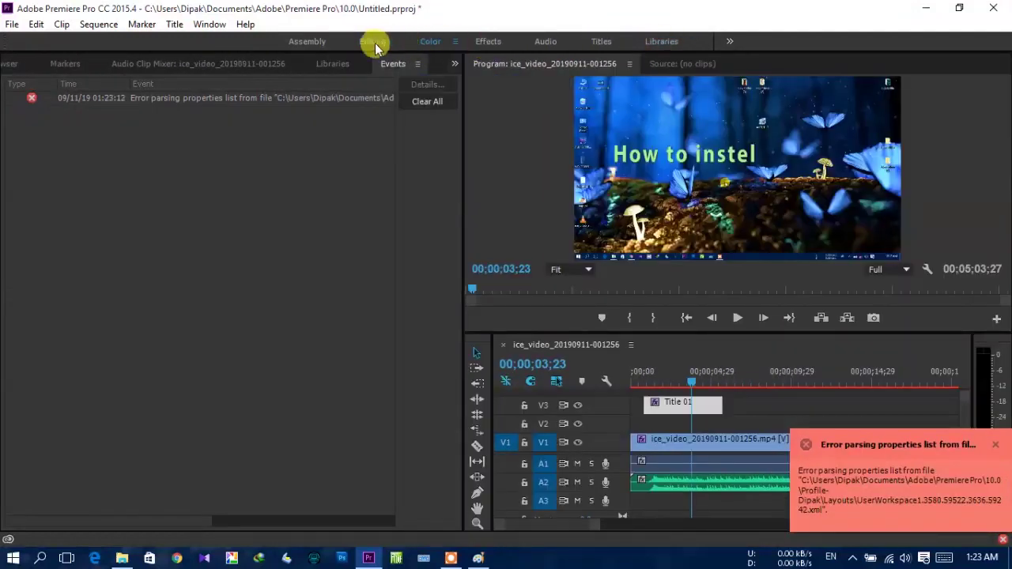
left_click(12, 25)
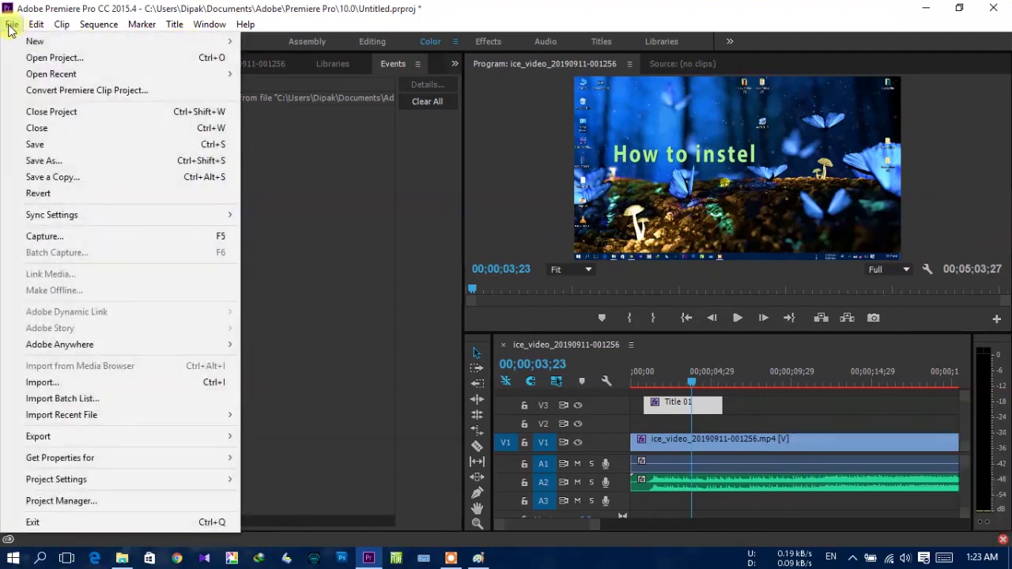
Open the General page of Edit > Preferences
left_click(36, 26)
left_click(36, 28)
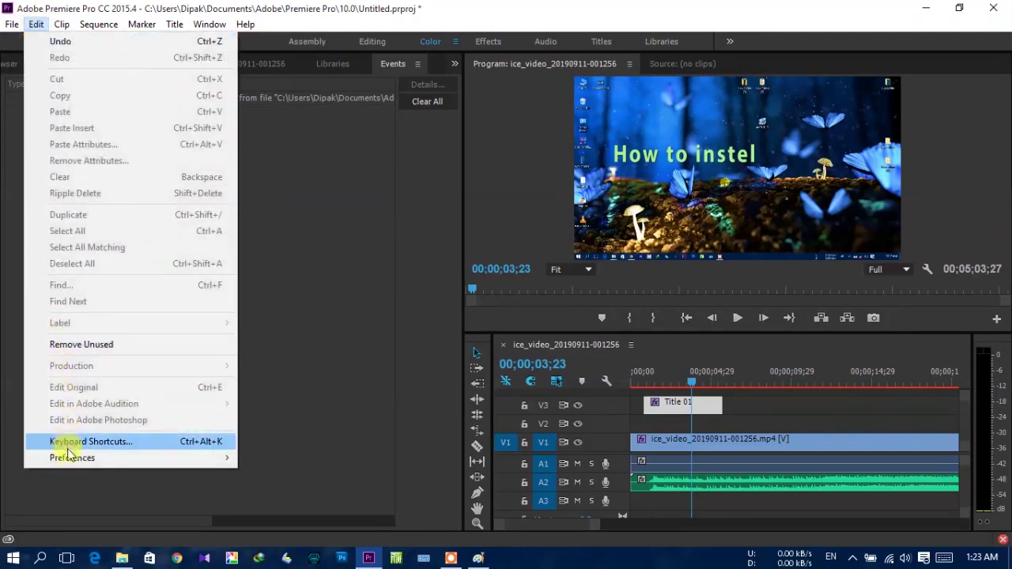
mouse_move(70, 459)
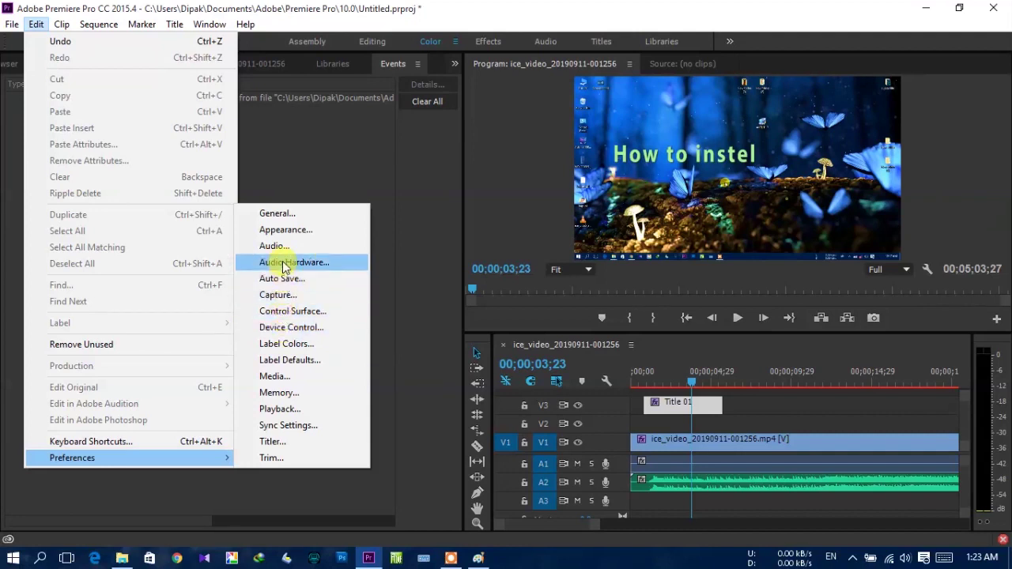
left_click(287, 221)
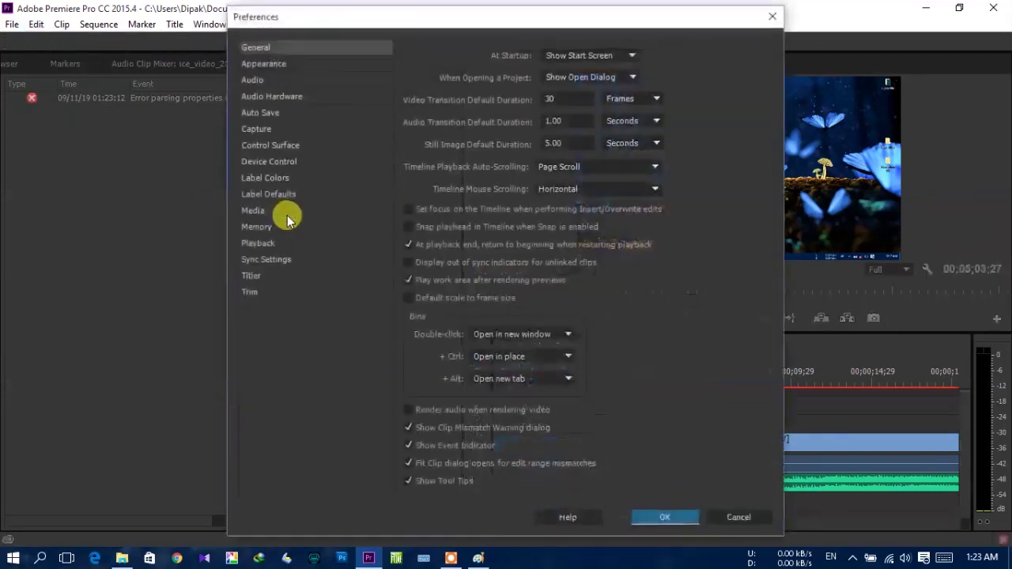
Reposition the Preferences window and drag the Appearance brightness toward Darker
mouse_move(534, 24)
left_mouse_down()
mouse_move(572, 26)
mouse_move(559, 17)
left_mouse_up()
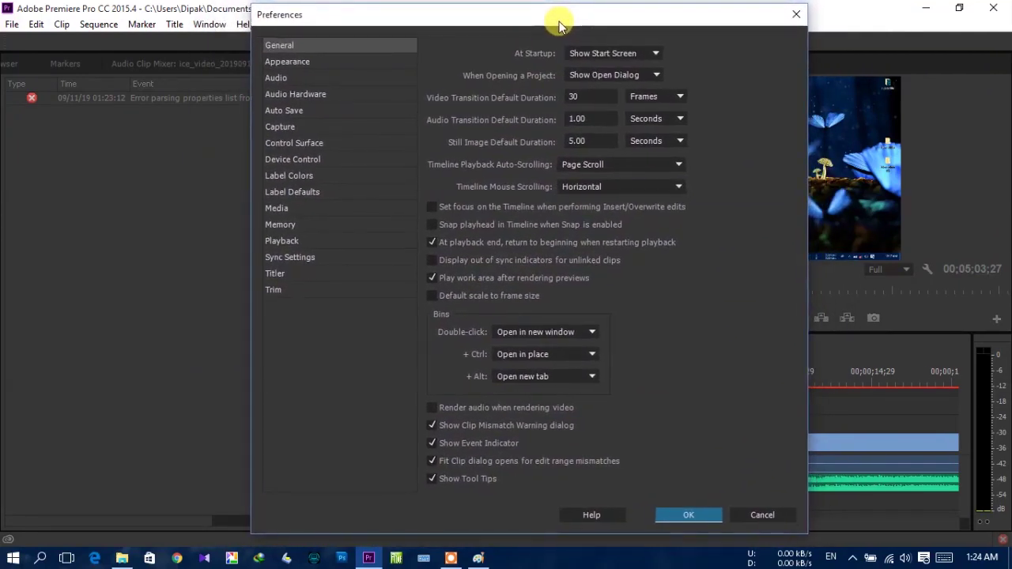
left_click_drag(560, 18, 560, 18)
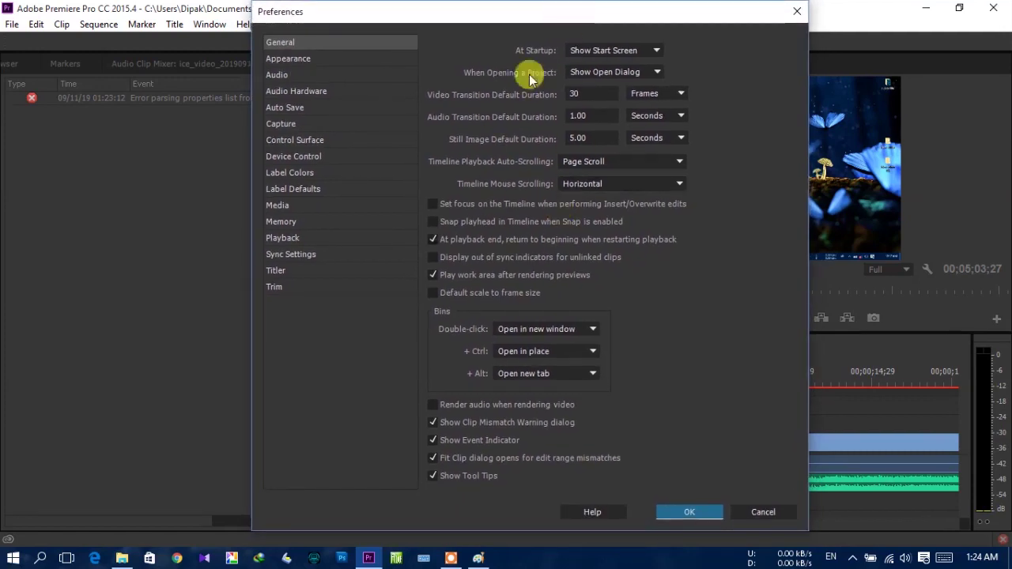
left_click(283, 46)
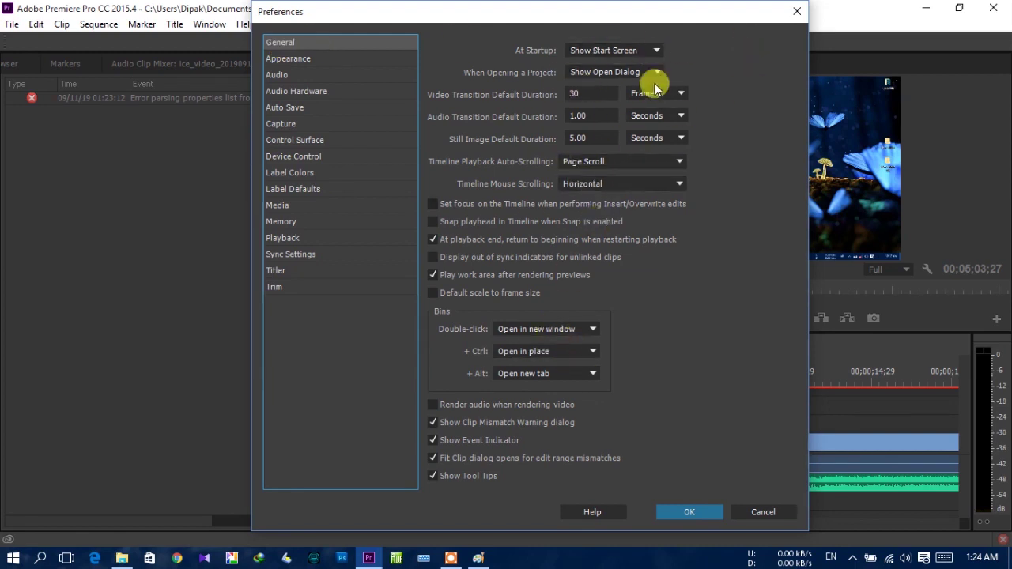
left_click(272, 59)
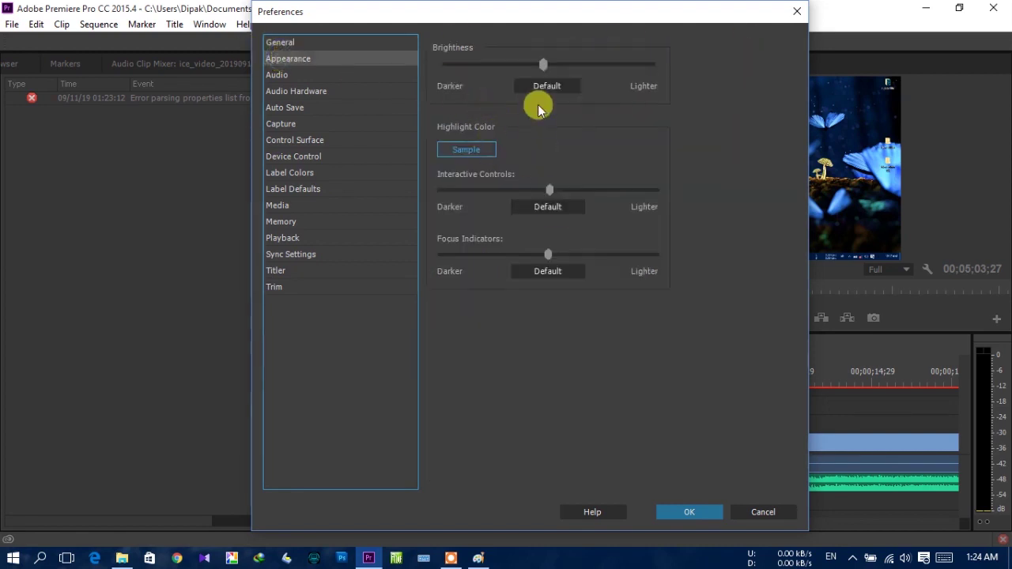
mouse_move(544, 66)
left_mouse_down()
mouse_move(501, 65)
mouse_move(529, 68)
left_mouse_up()
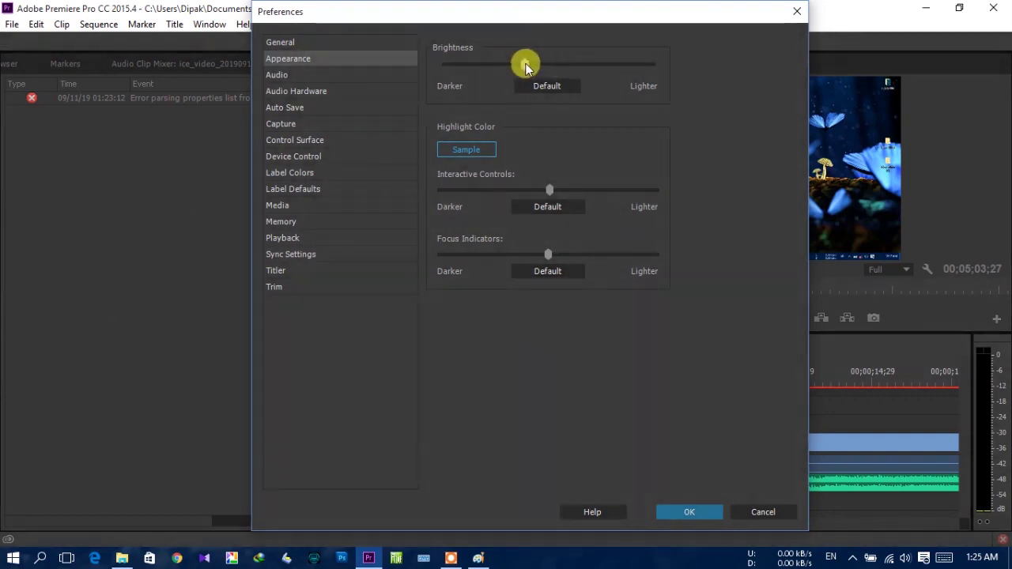
Turn on Mute input during timeline recording and show Audio Hardware (MME, 200 ms latency)
left_click(316, 75)
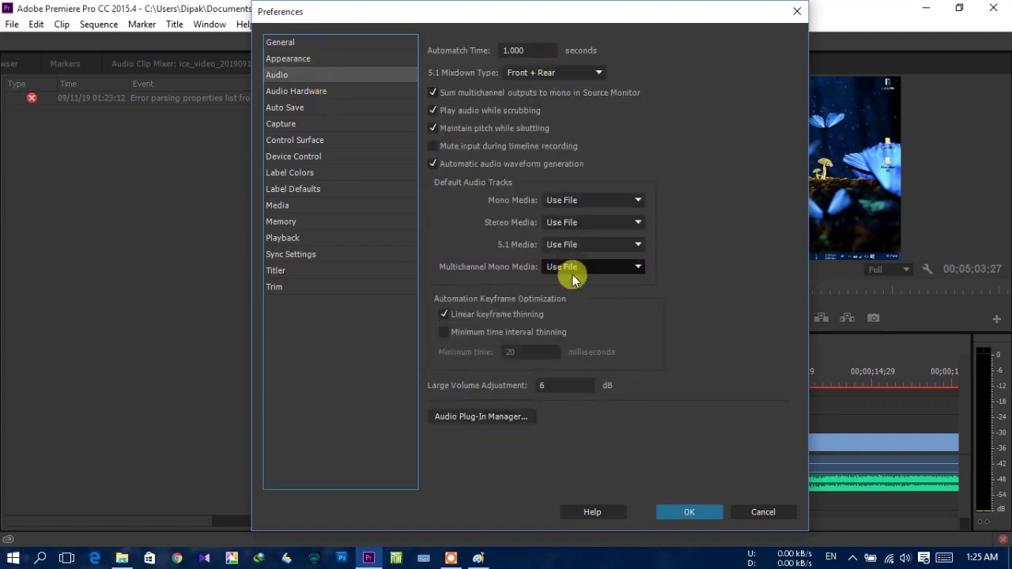
left_click(434, 146)
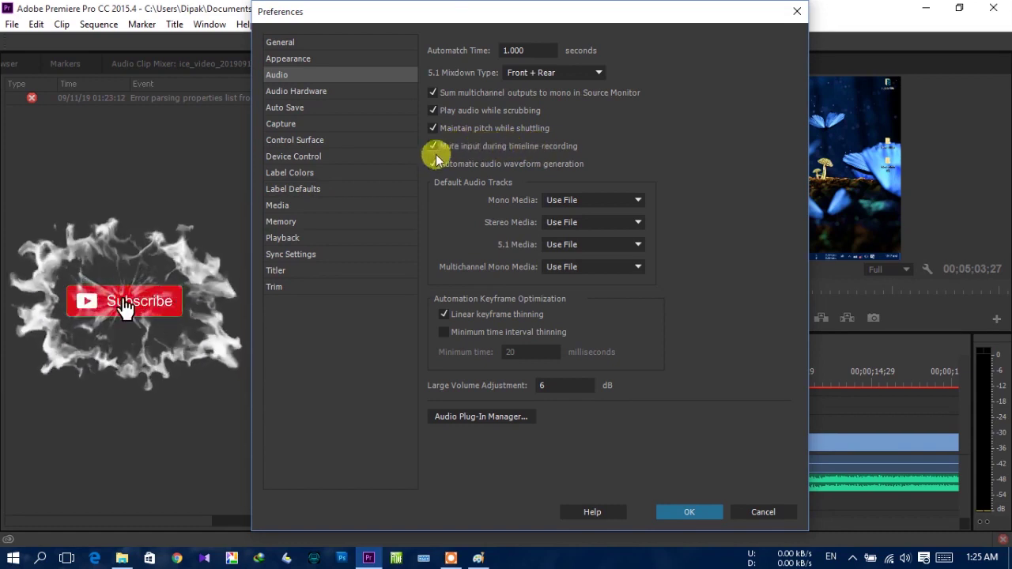
left_click(308, 91)
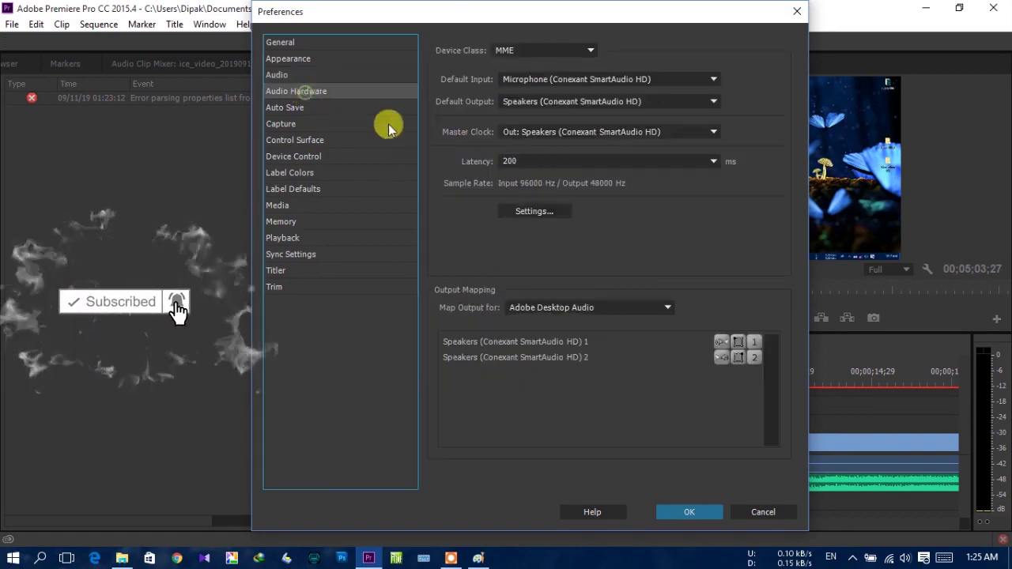
left_click(510, 161)
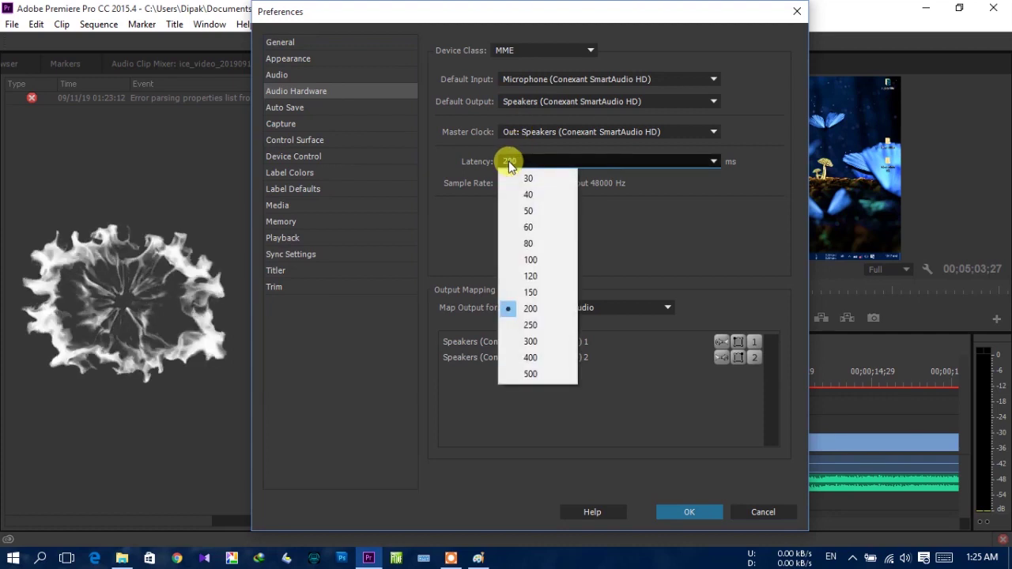
left_click(530, 309)
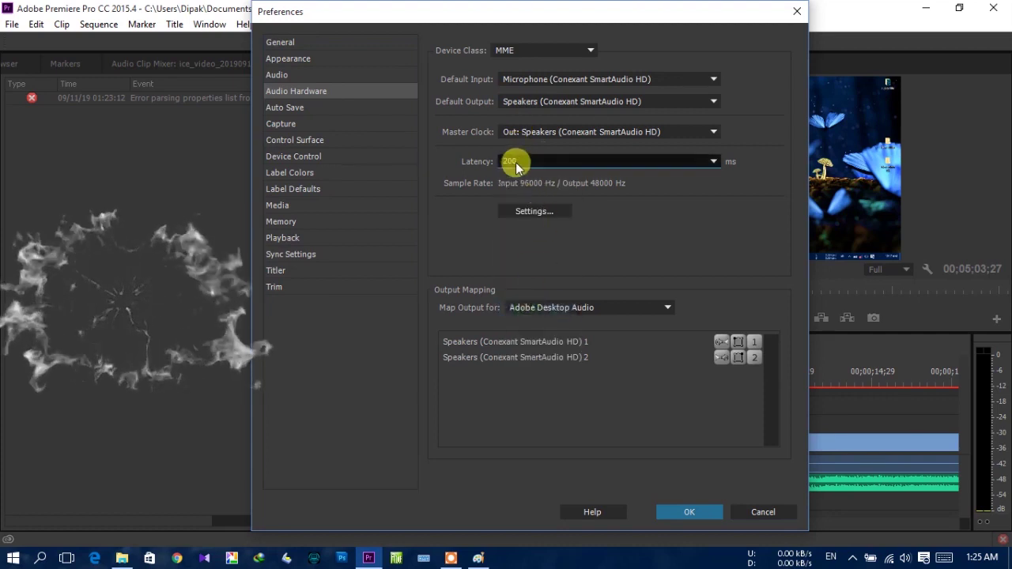
left_click(536, 162)
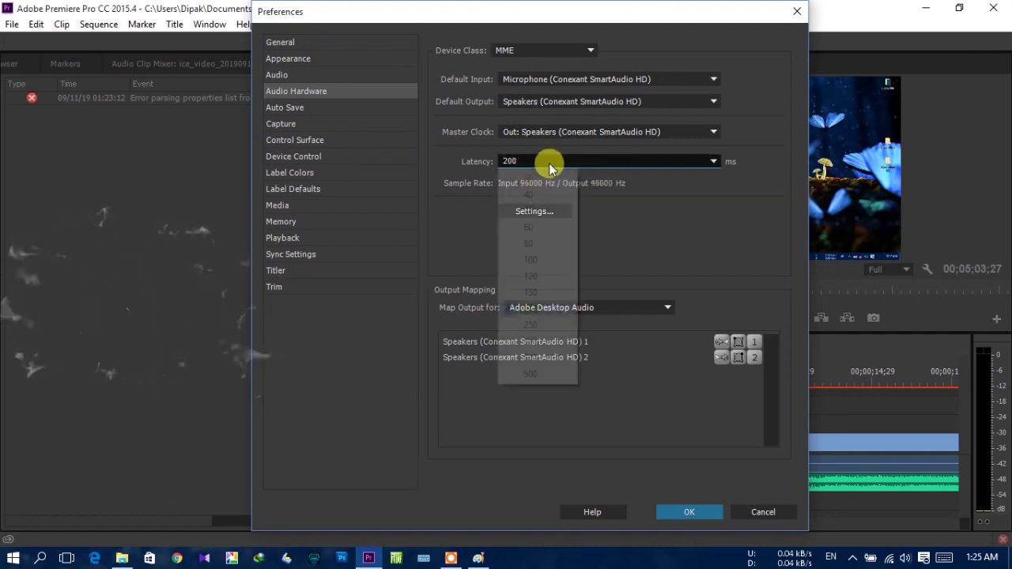
left_click(530, 309)
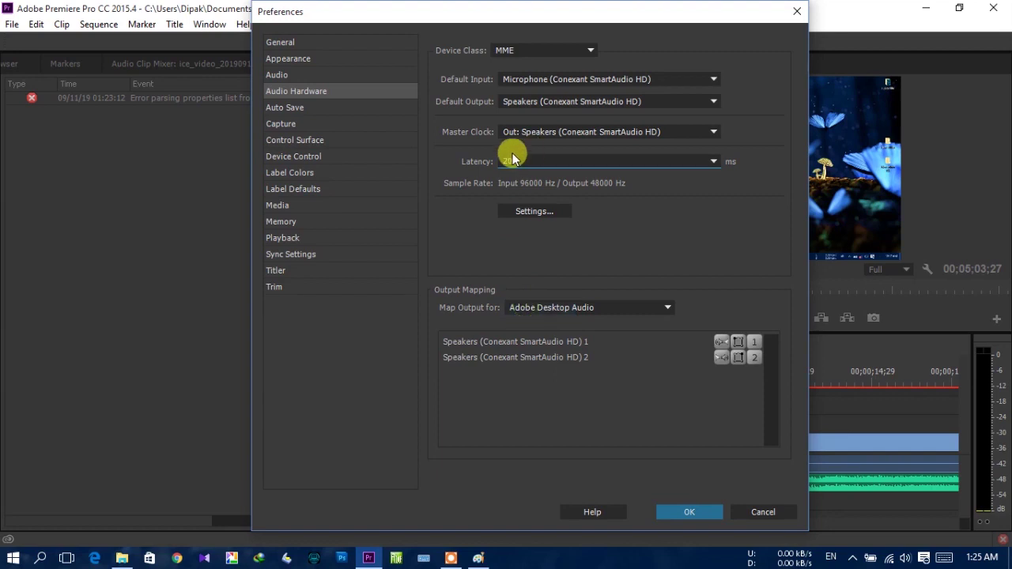
left_click(524, 51)
left_click(518, 54)
left_click(542, 209)
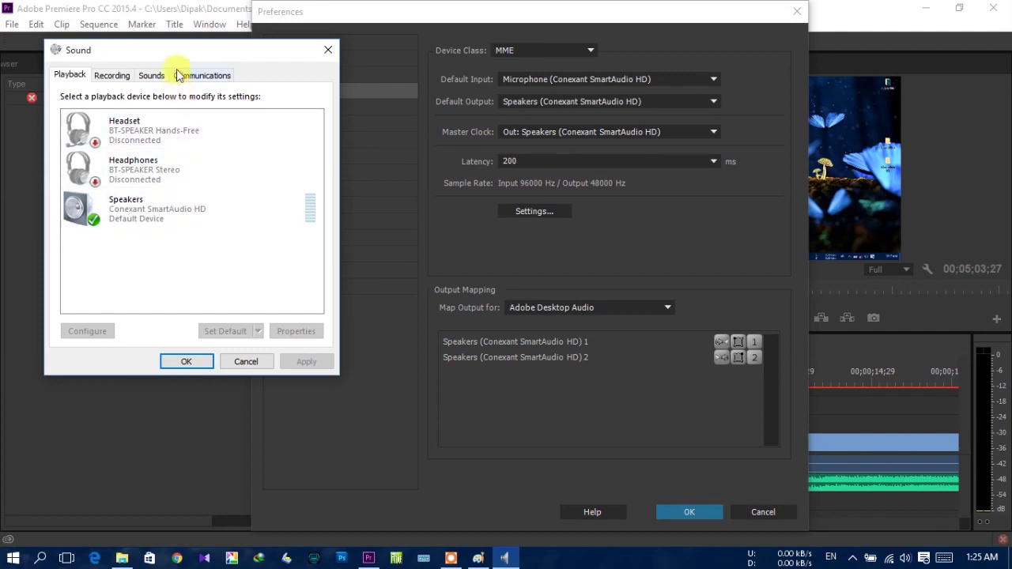
left_click_drag(167, 49, 322, 119)
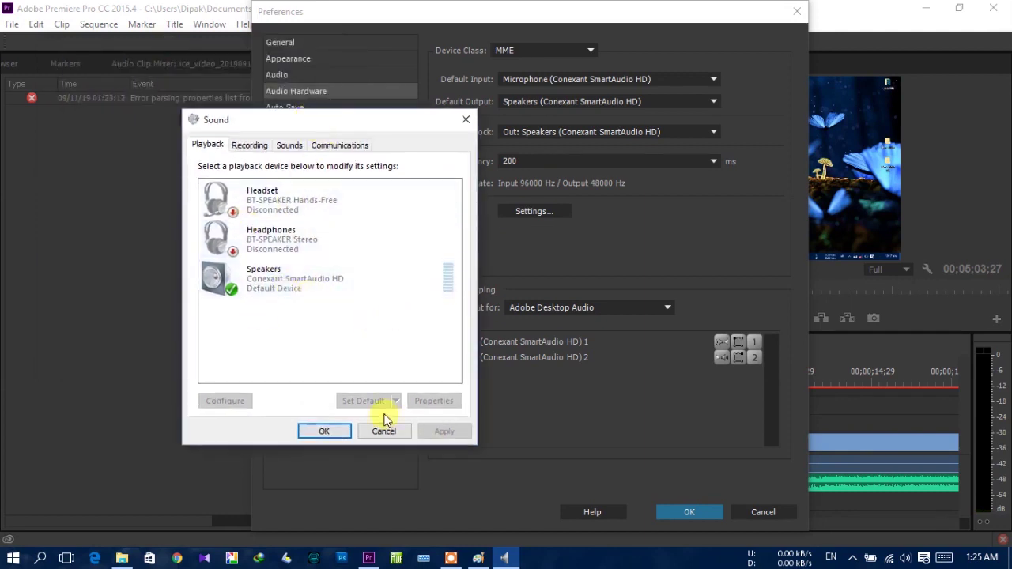
left_click(338, 433)
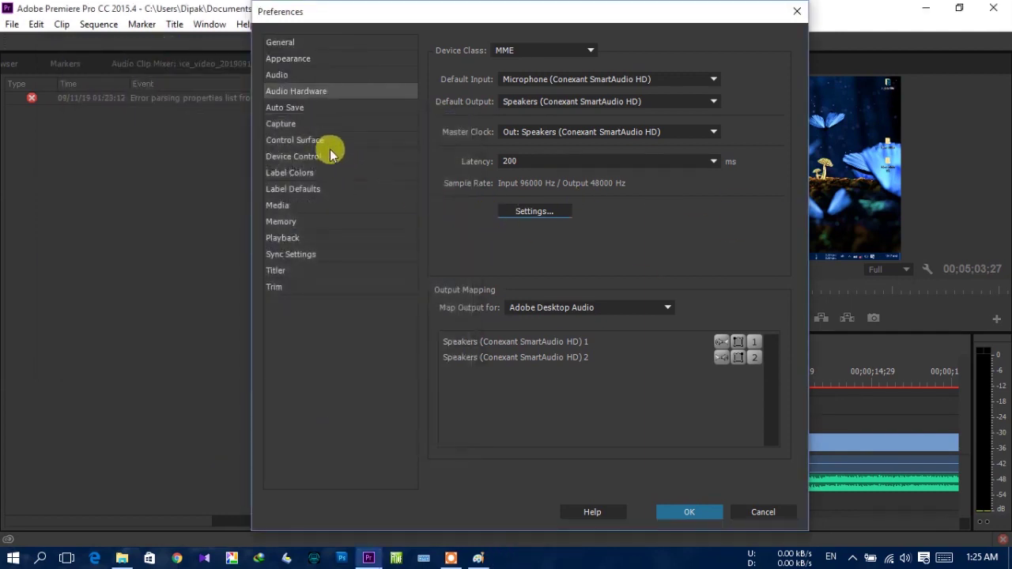
left_click(303, 113)
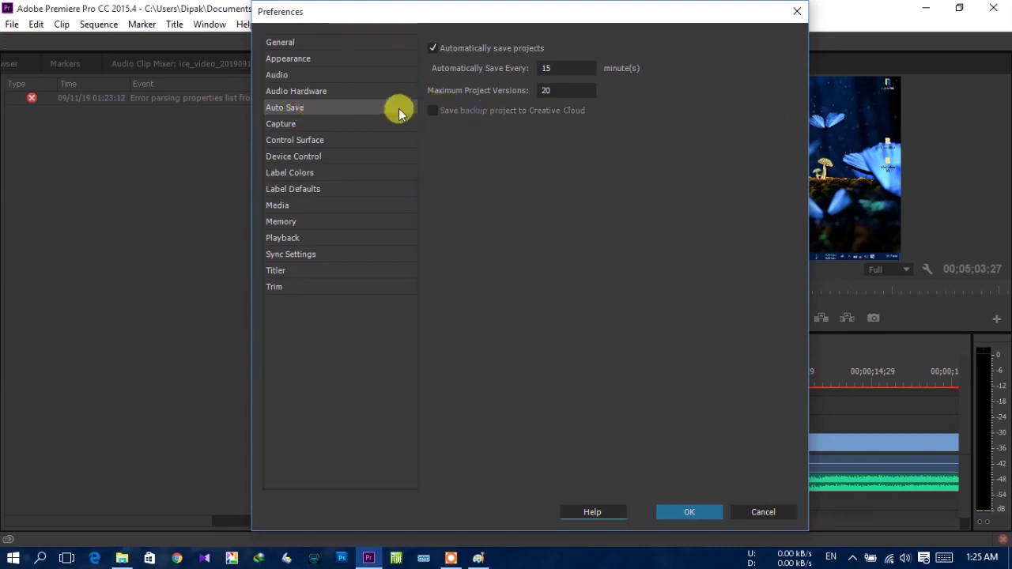
Turn Abort capture on dropped frames on and back off in the Capture preferences
left_click(301, 127)
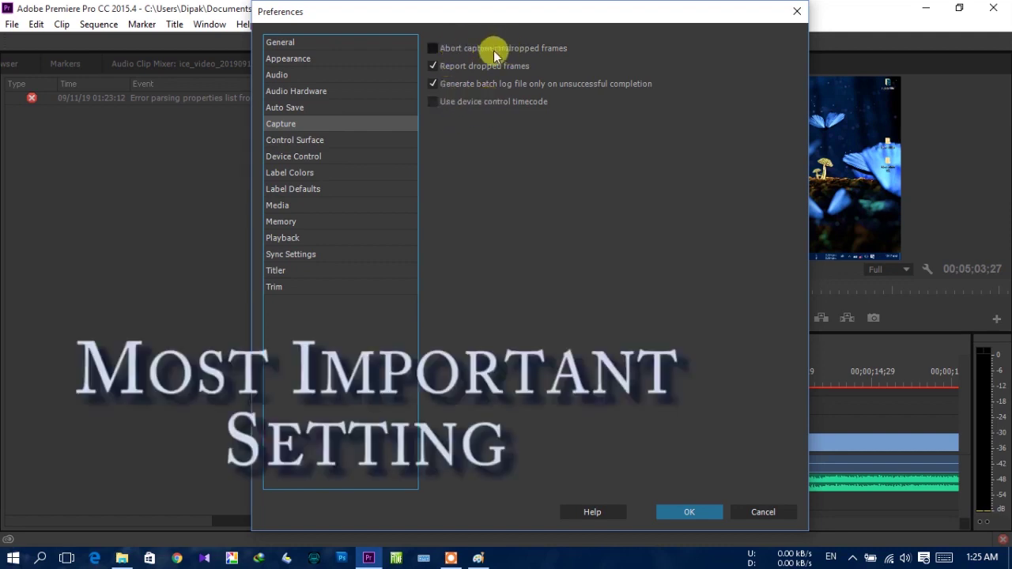
left_click(434, 49)
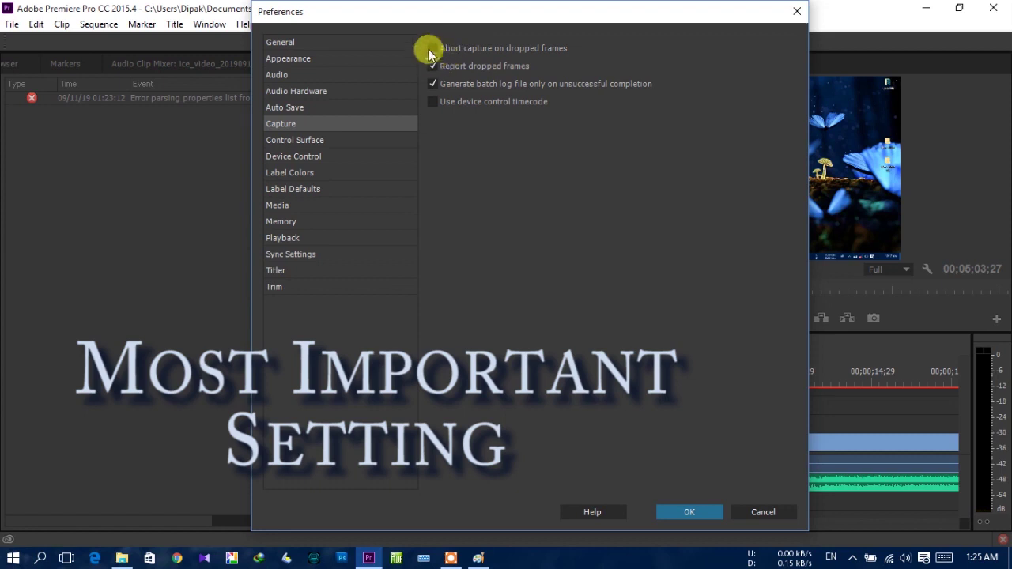
left_click(432, 102)
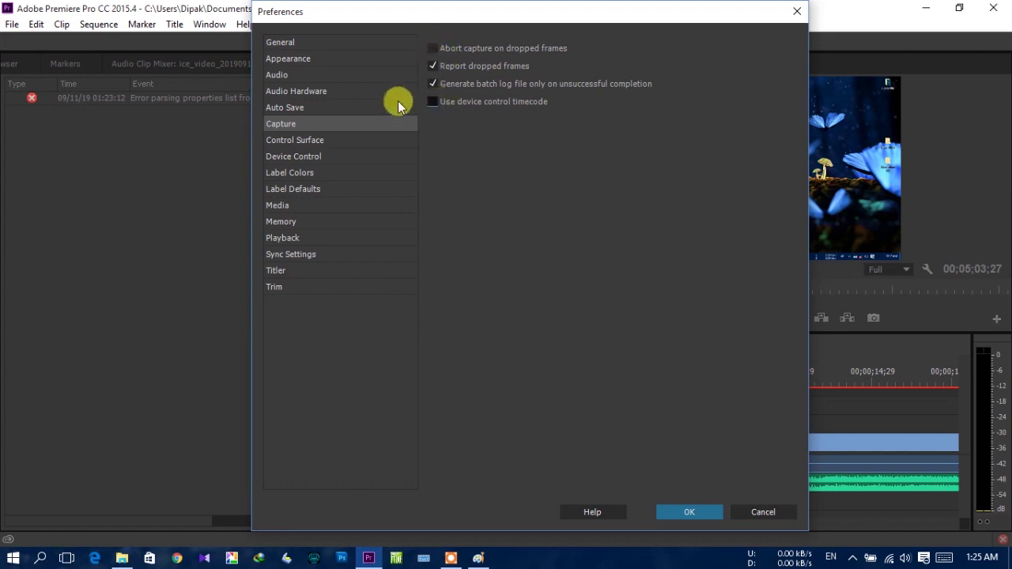
Check Control Surface, then set Device Control to None and back to DV/HDV Device Control
left_click(321, 140)
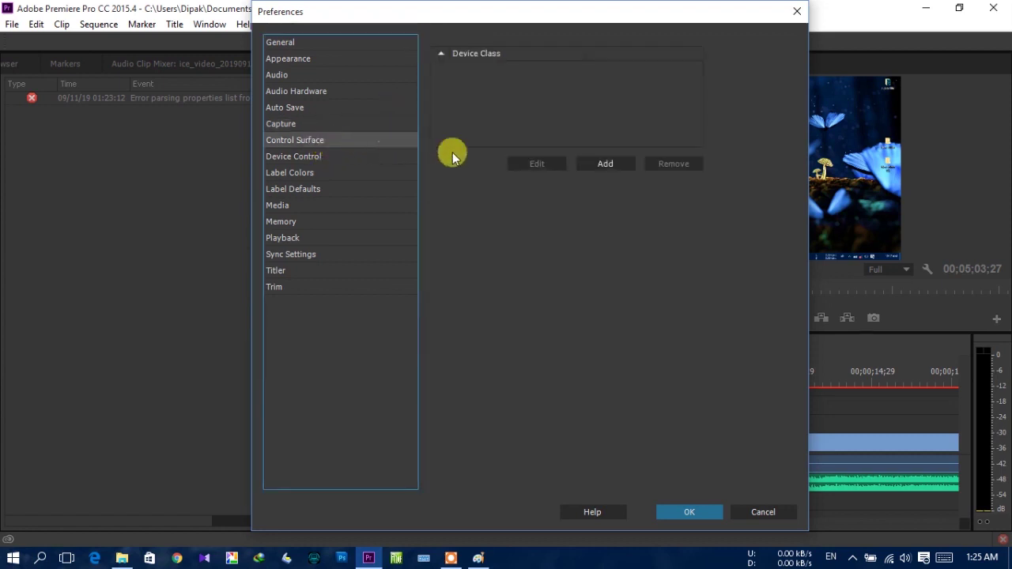
left_click(318, 158)
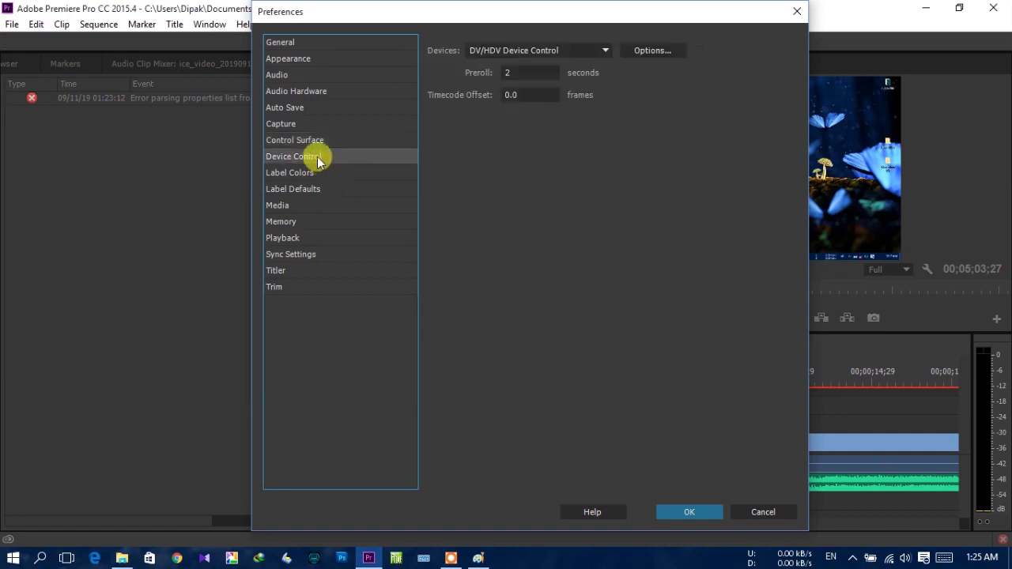
left_click(595, 50)
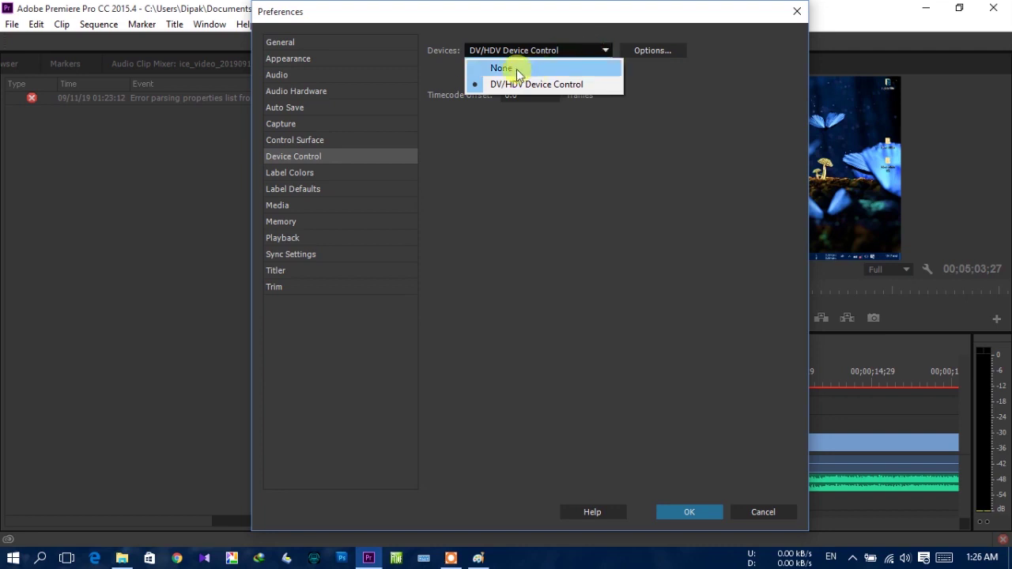
left_click(517, 69)
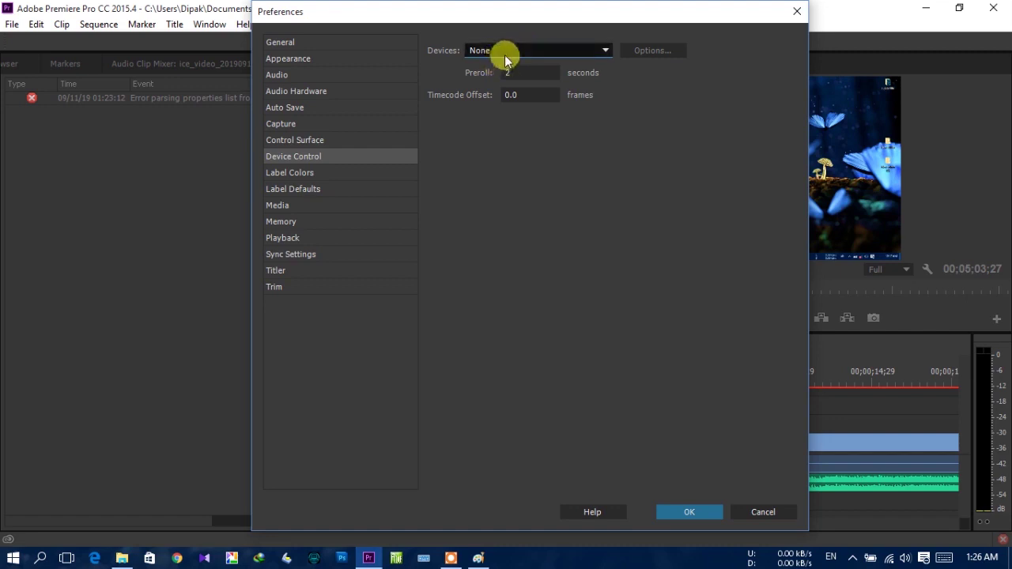
left_click(504, 55)
left_click(513, 84)
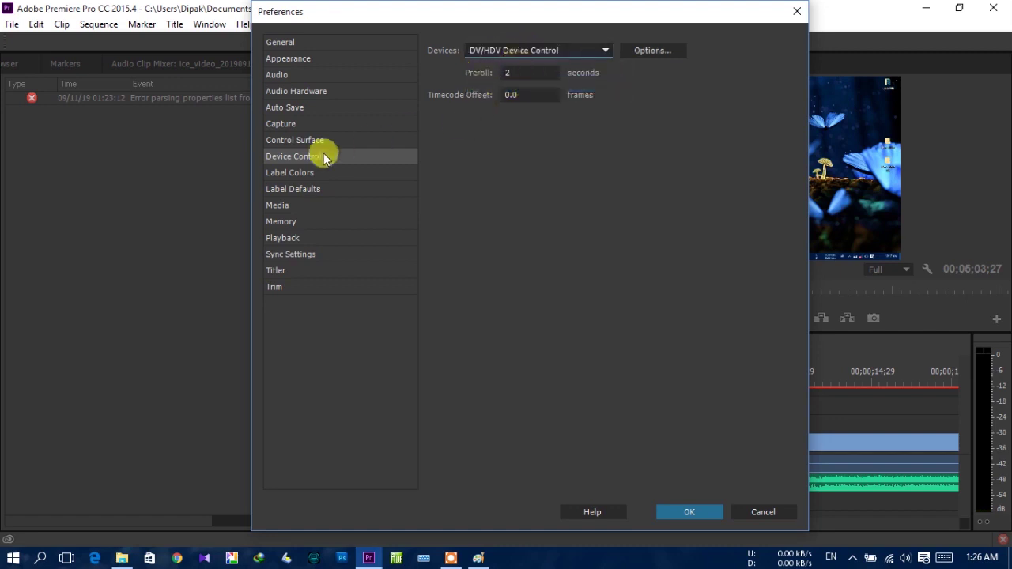
Review Label Colors and Label Defaults, then open the Media page's indeterminate timebase choices
left_click(293, 176)
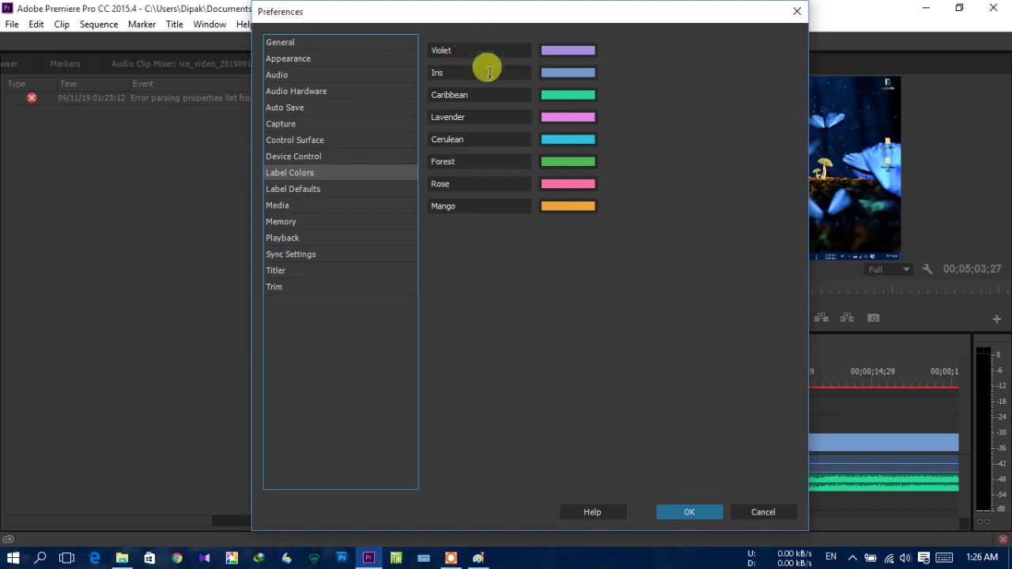
left_click(320, 190)
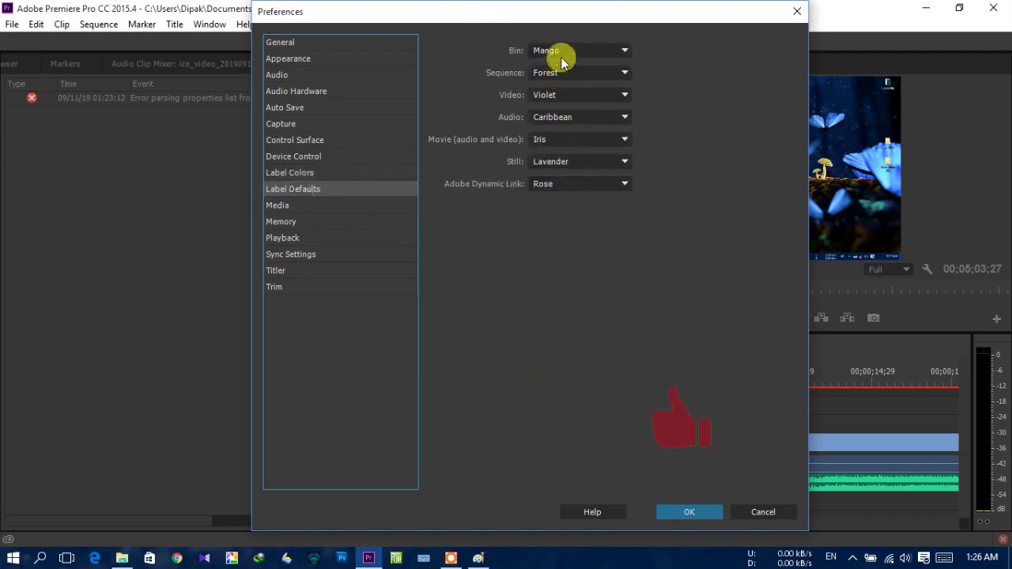
left_click(335, 206)
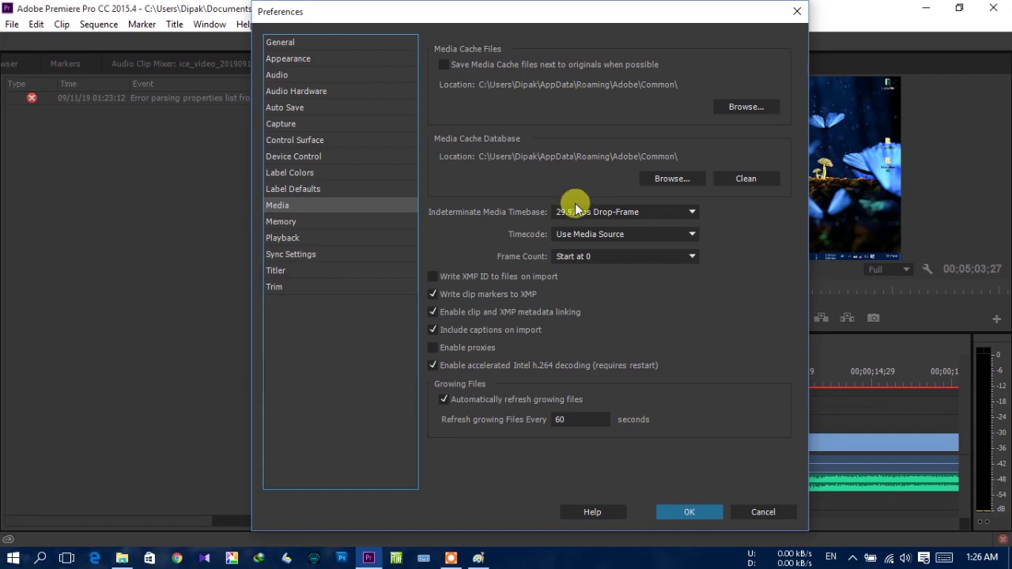
left_click(606, 213)
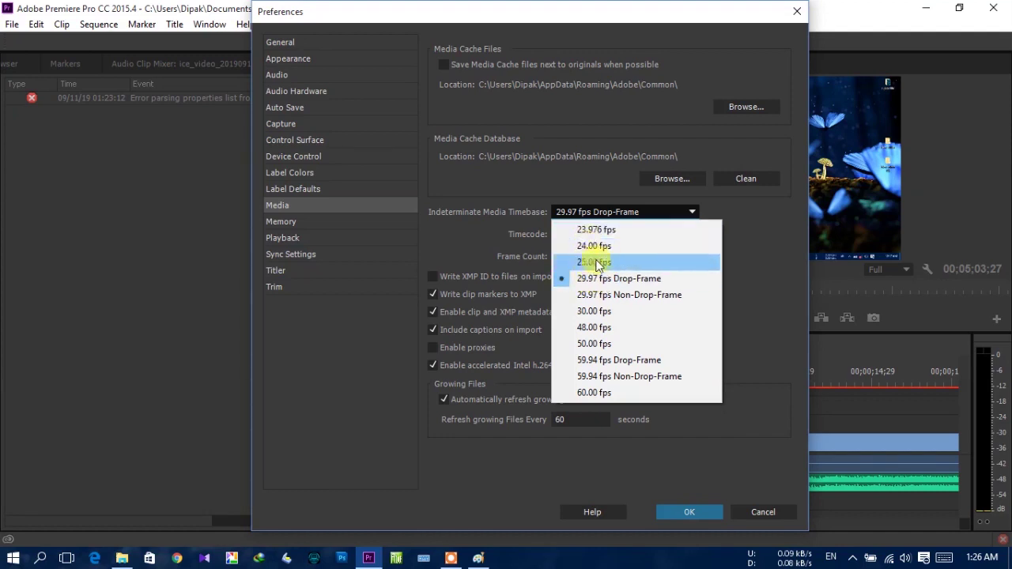
Set the indeterminate media timebase to 25.00 fps, leave media cache saving unchecked, and open Memory
left_click(605, 265)
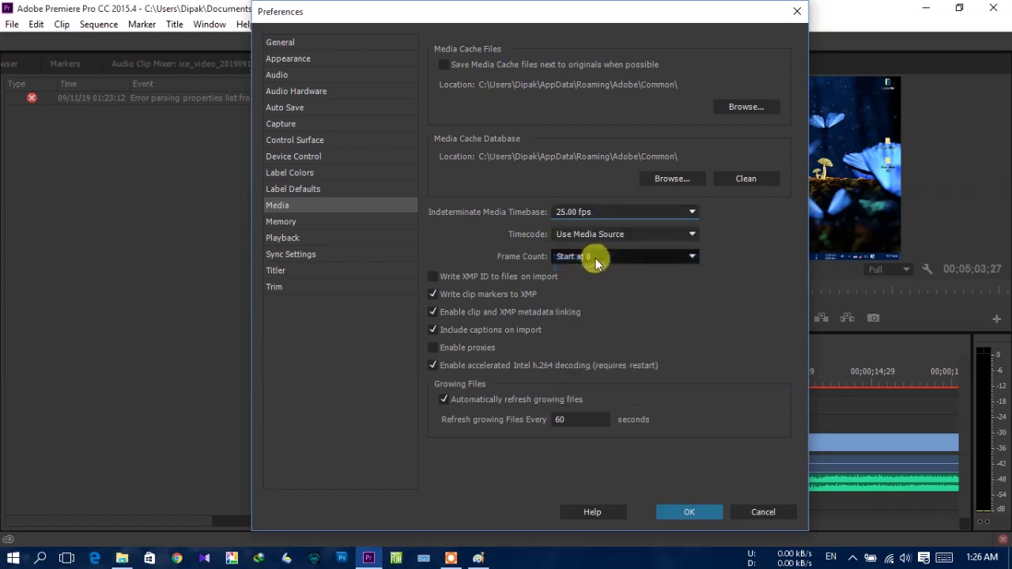
left_click(581, 212)
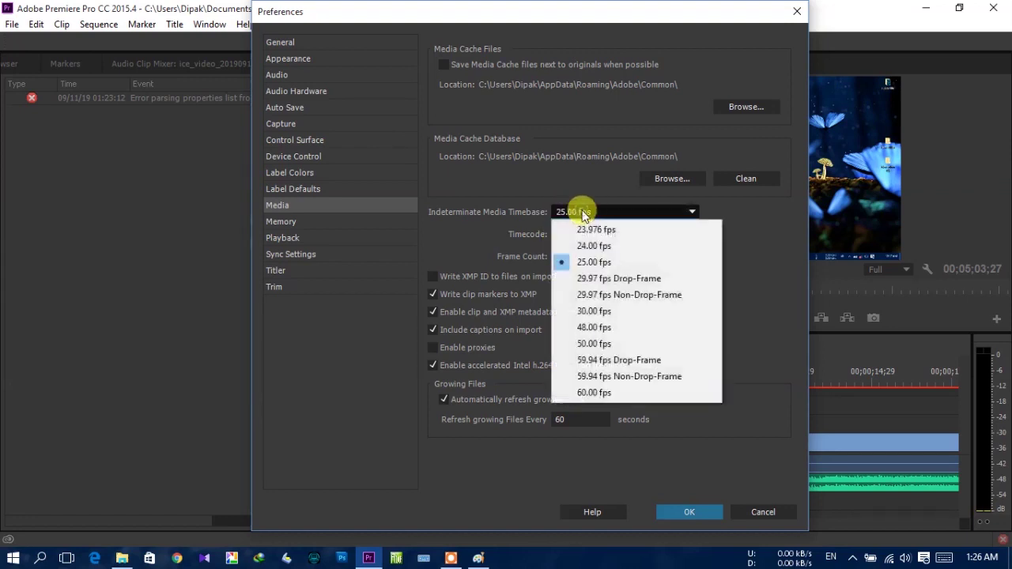
left_click(583, 262)
left_click(582, 211)
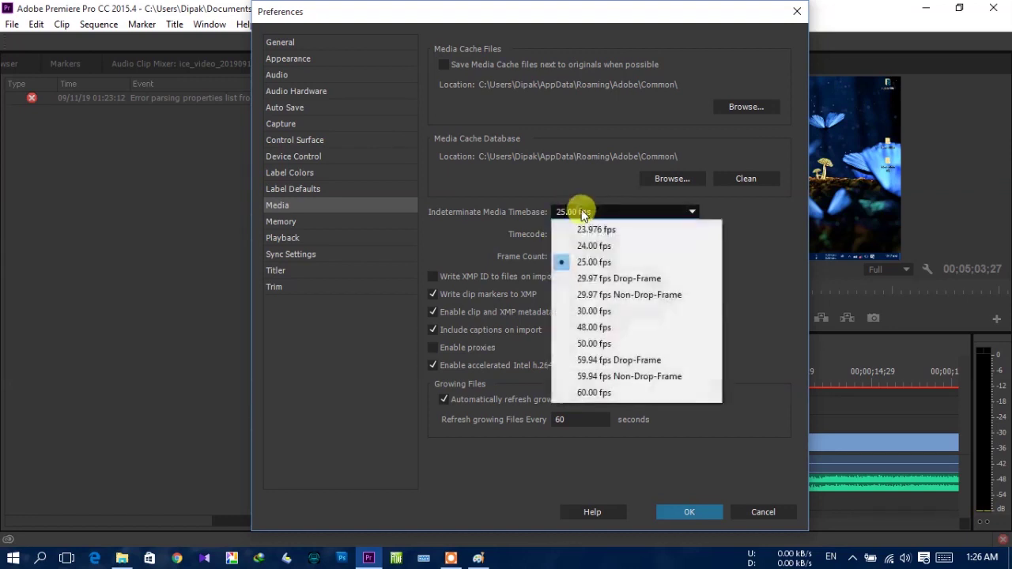
left_click(583, 261)
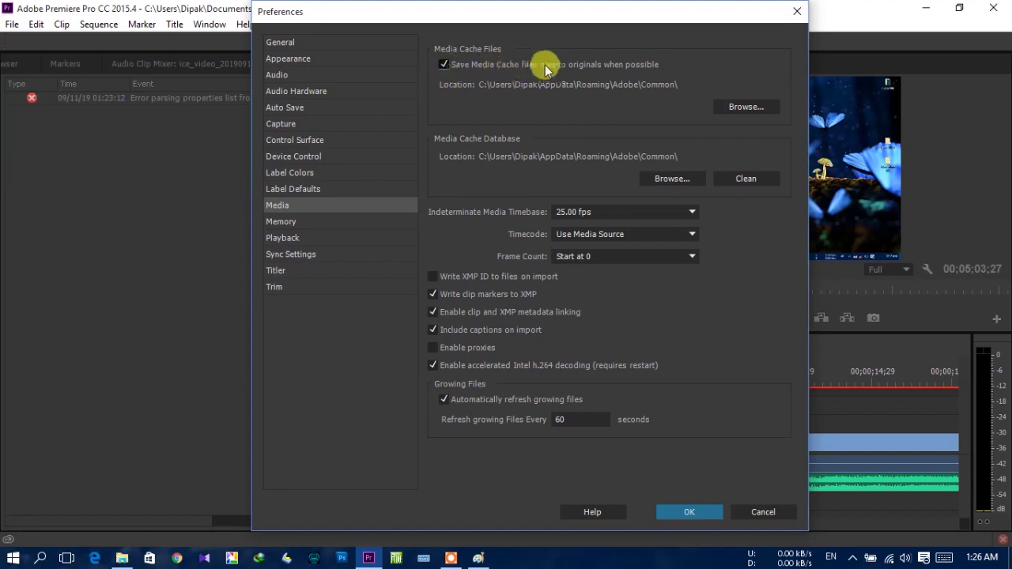
left_click(443, 64)
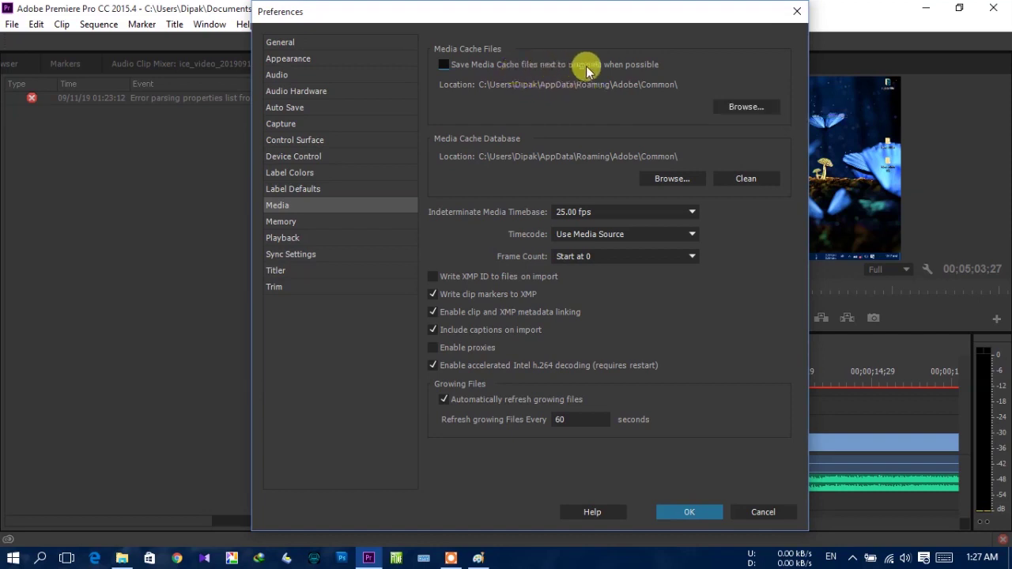
left_click(294, 222)
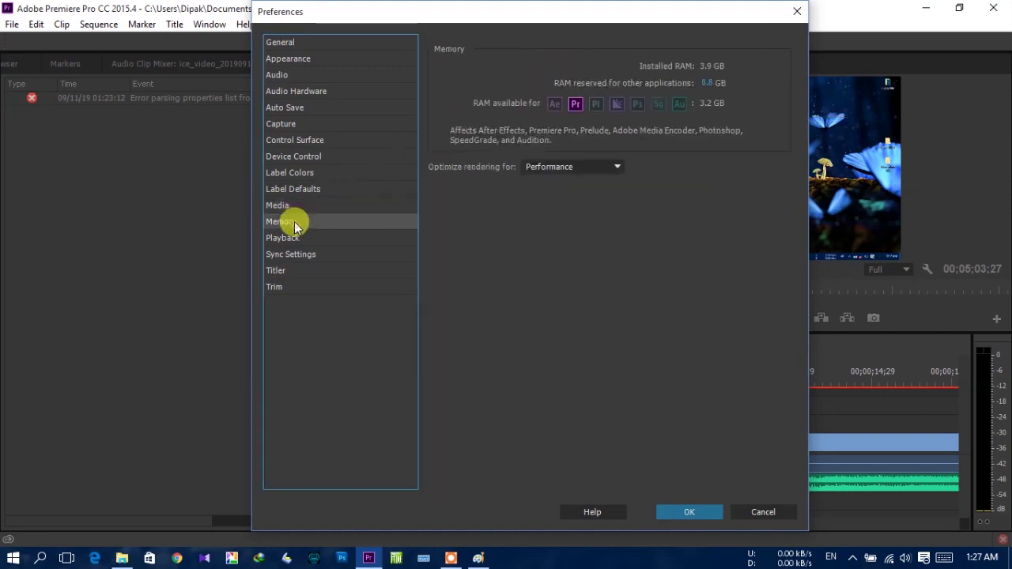
Select the RAM reserved for other applications and keep rendering optimized for Performance
left_click(705, 84)
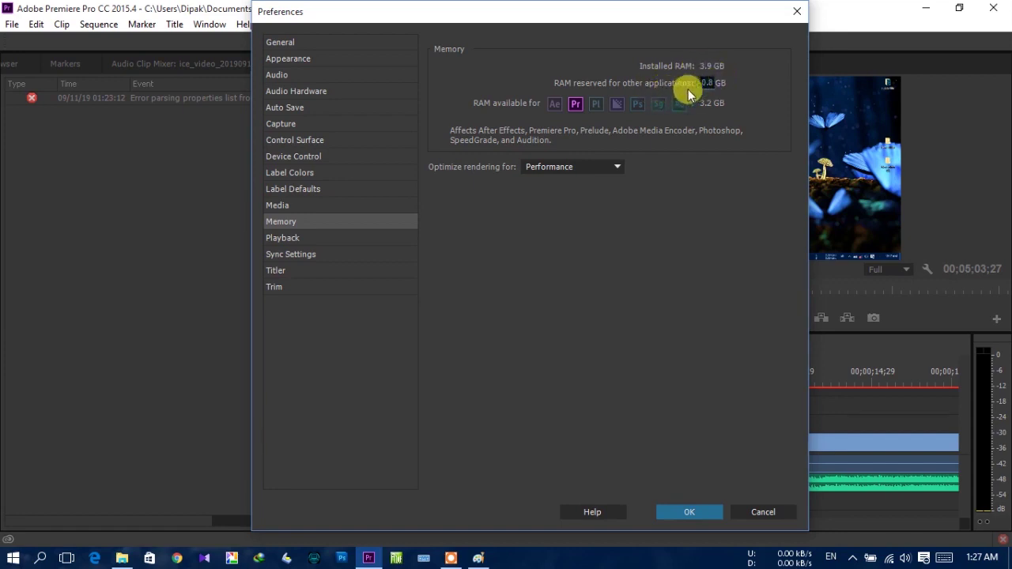
left_click(588, 168)
left_click(576, 187)
left_click(572, 166)
left_click(569, 168)
left_click(569, 169)
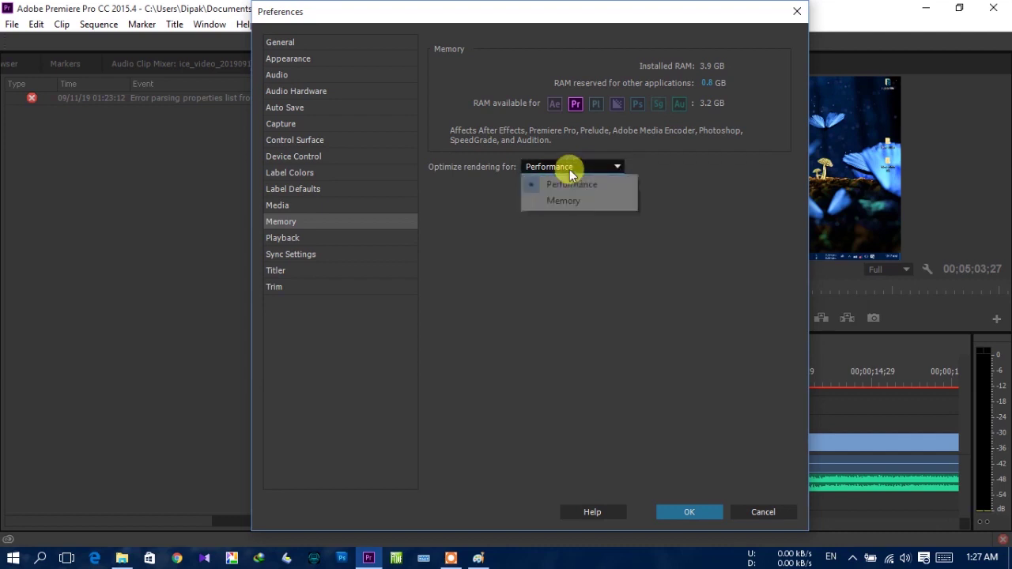
left_click(574, 190)
Review Playback, Sync Settings, Titler and Trim (5-frame offset, 100 audio units), then click OK
left_click(299, 239)
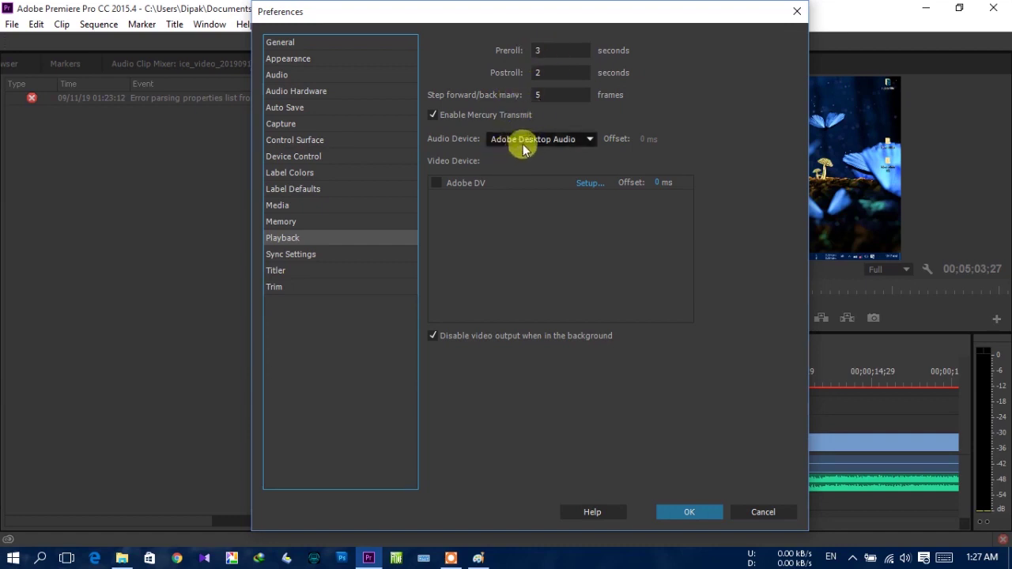
left_click(283, 255)
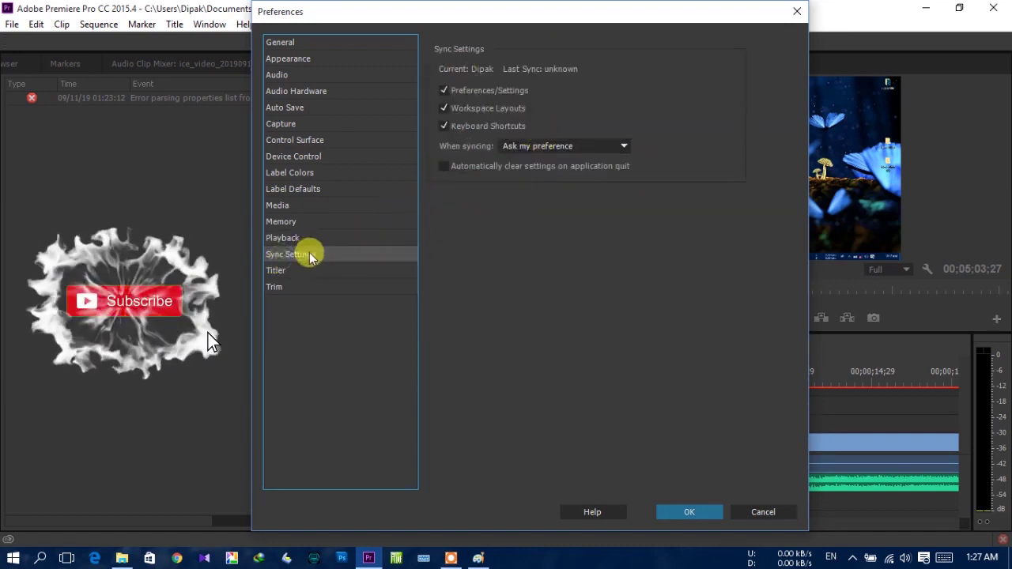
left_click(283, 271)
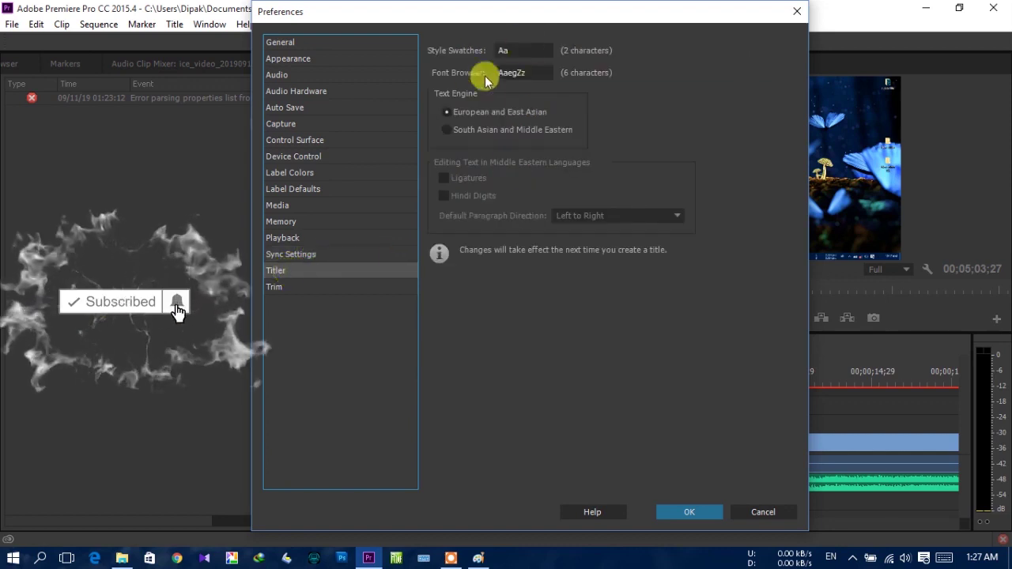
left_click(316, 283)
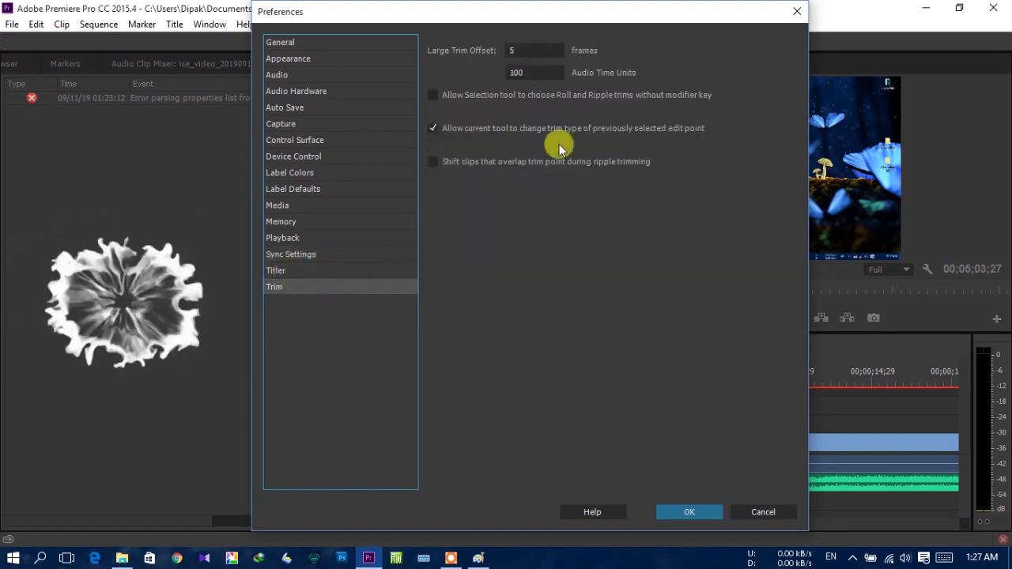
left_click(681, 512)
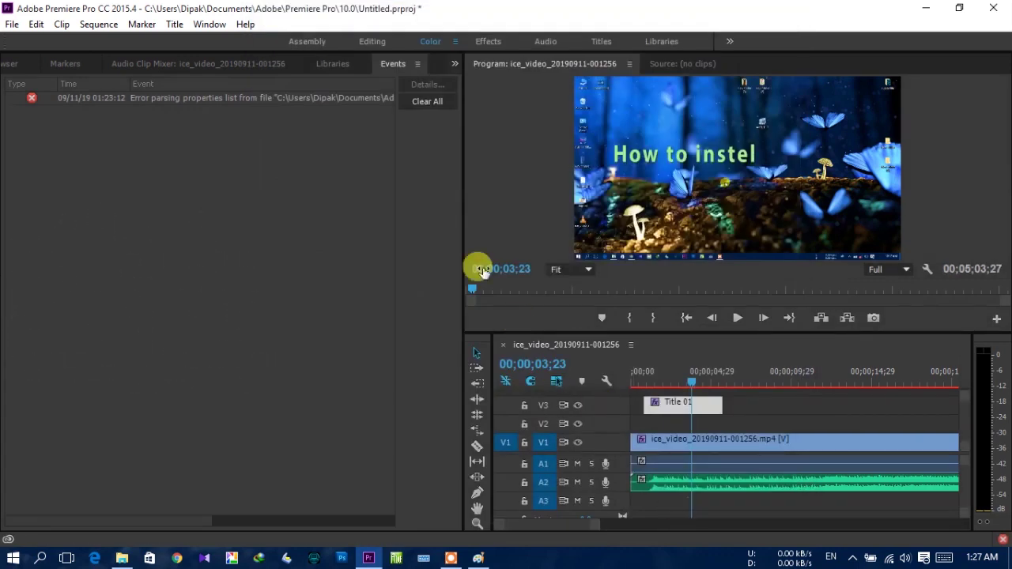
Clear the event log, switch to Editing, dismiss the layout parsing error, and clear the log again
left_click(427, 103)
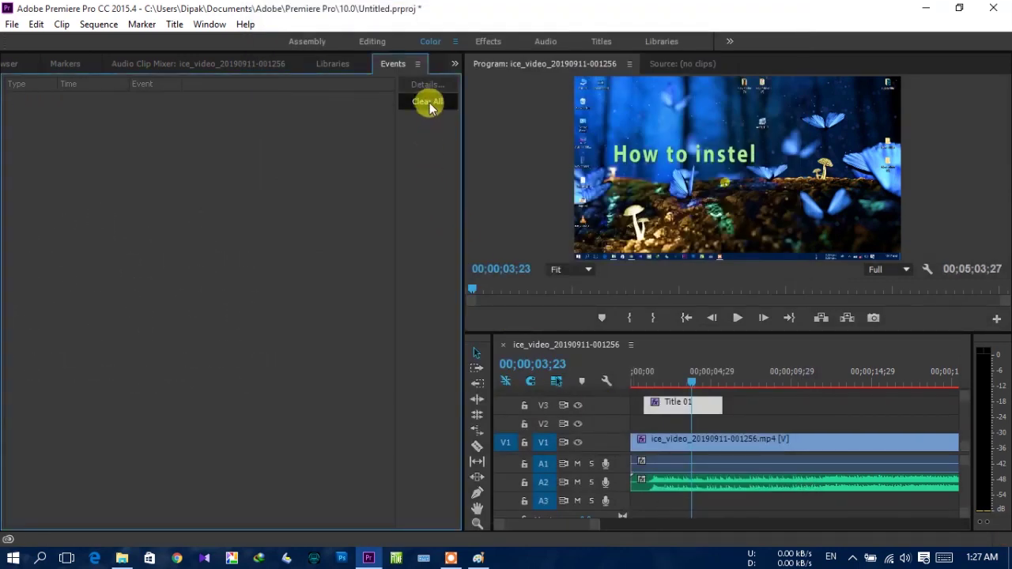
left_click(370, 43)
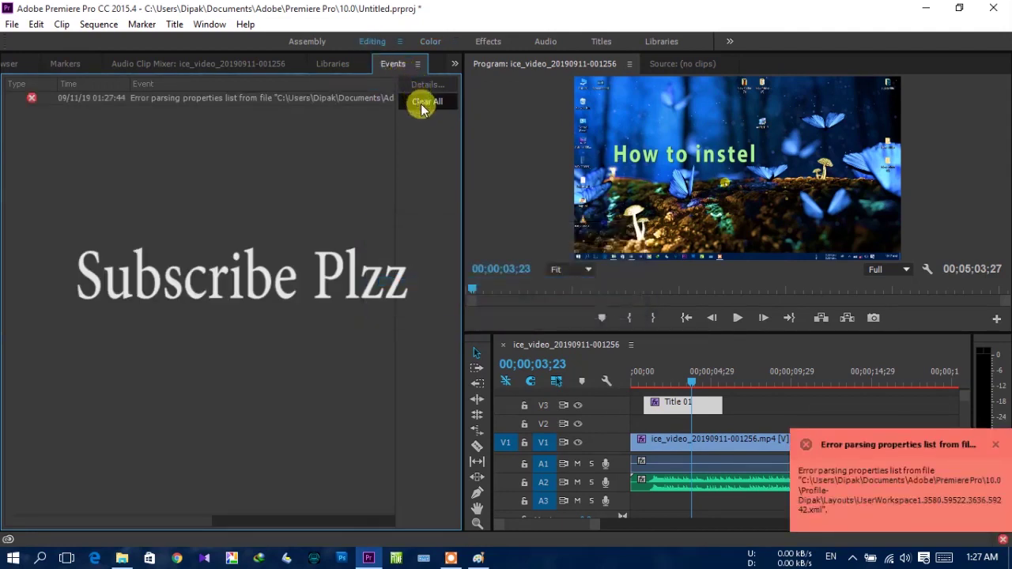
left_click(995, 448)
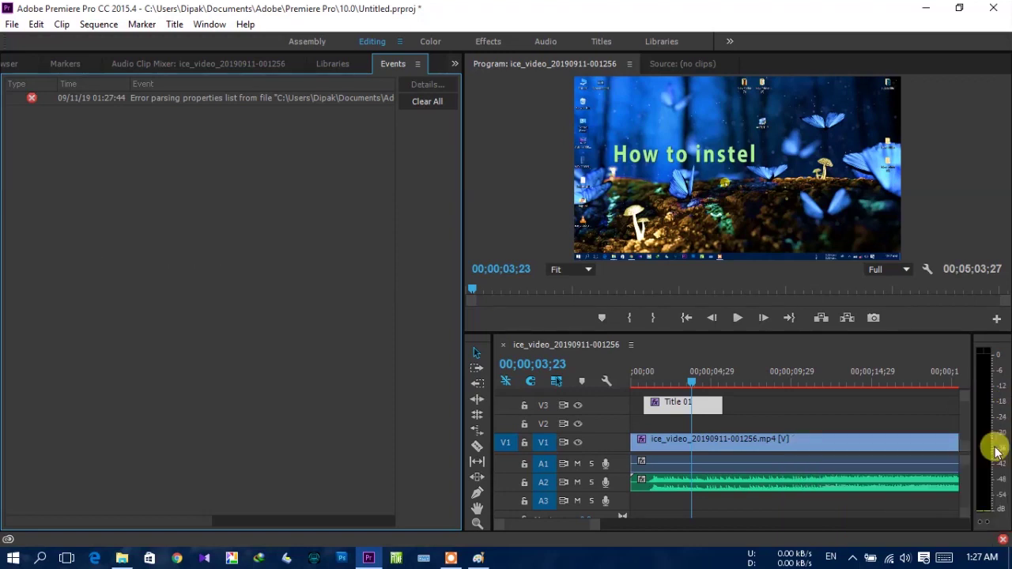
left_click(420, 101)
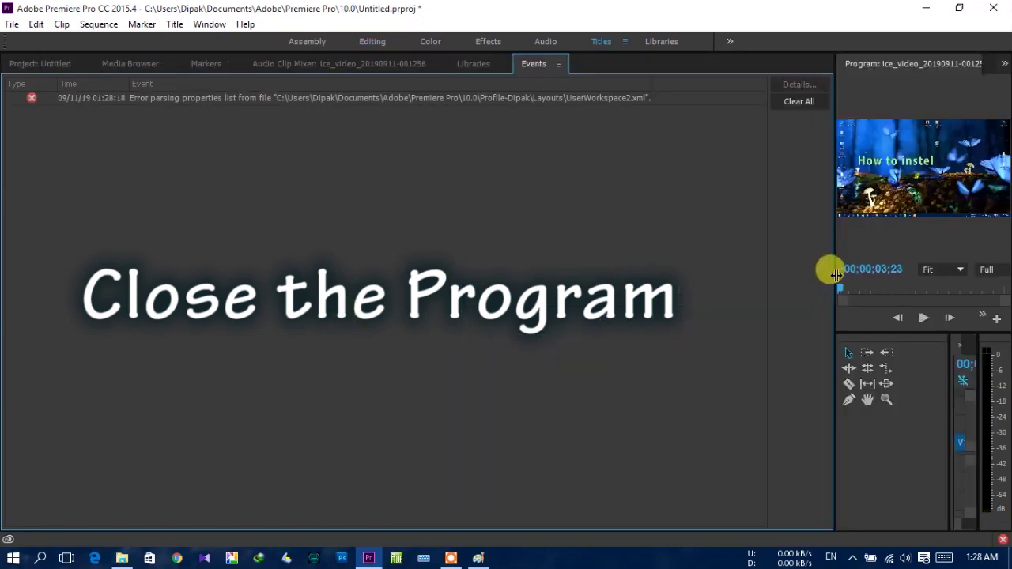
left_click_drag(831, 271, 684, 271)
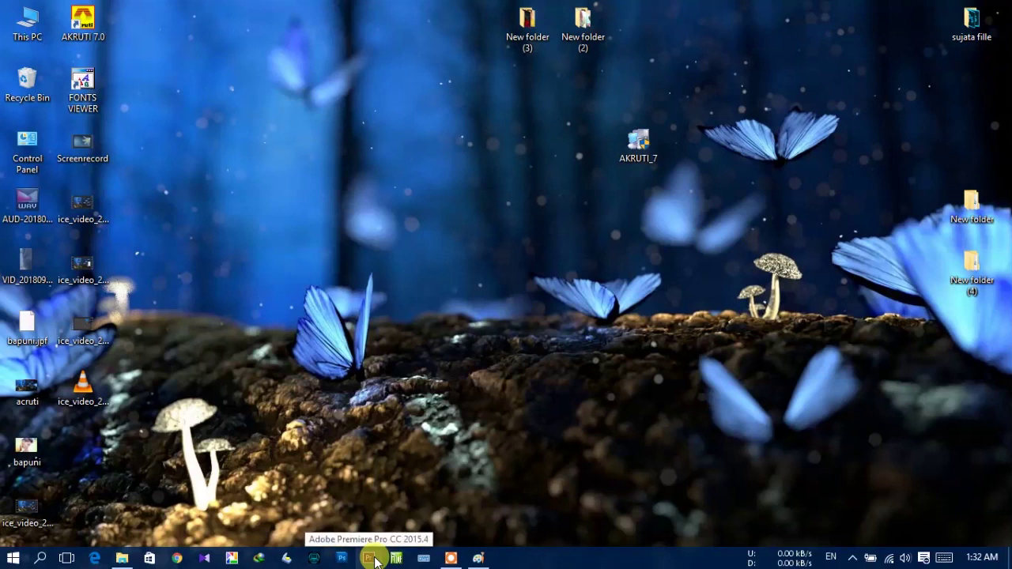
Relaunch Premiere Pro from the taskbar and start a new project from the Start screen
left_click(374, 559)
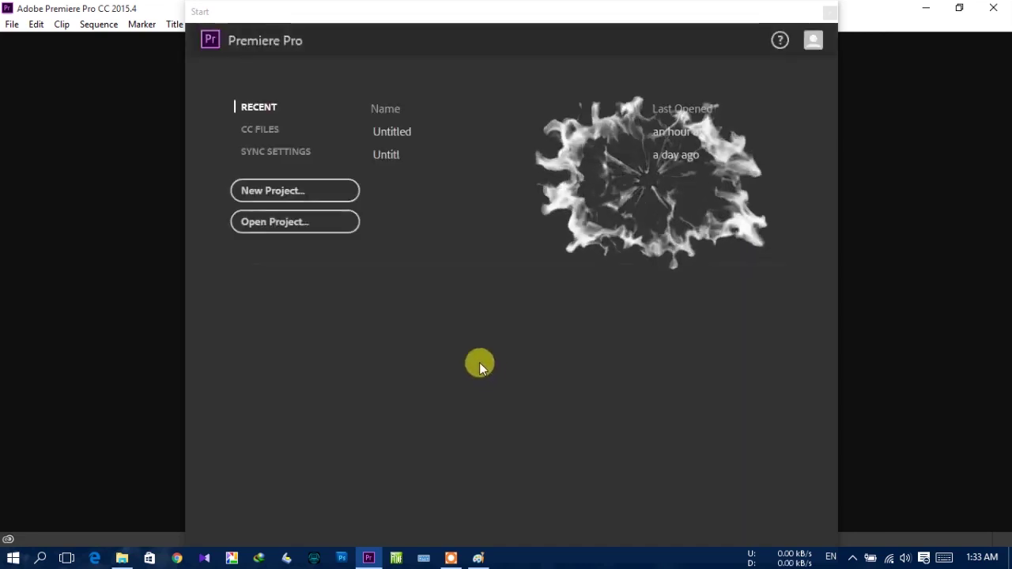
left_click(306, 190)
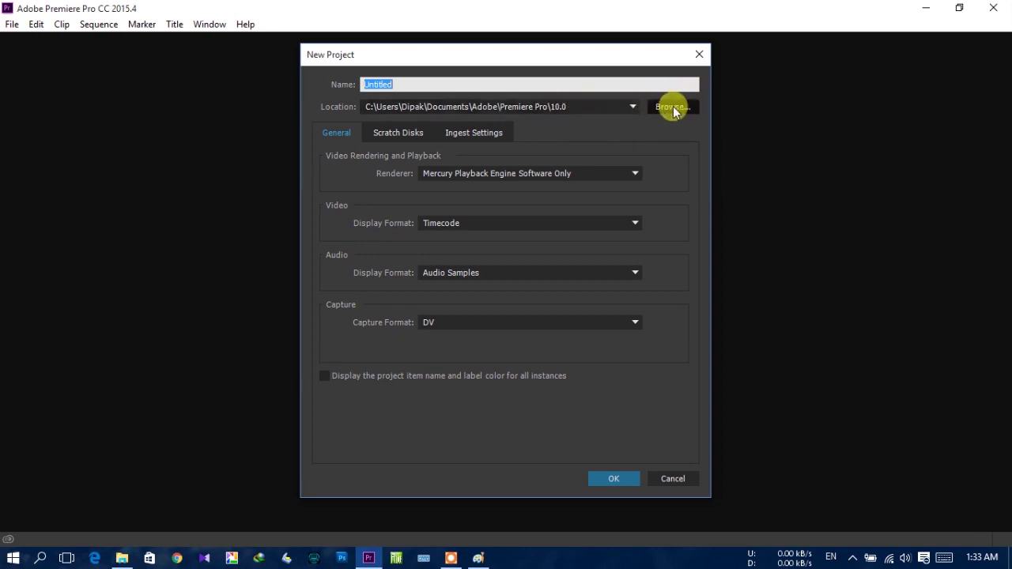
Browse to the Desktop folder and select it as the Untitled project's location
left_click(605, 105)
left_click(605, 105)
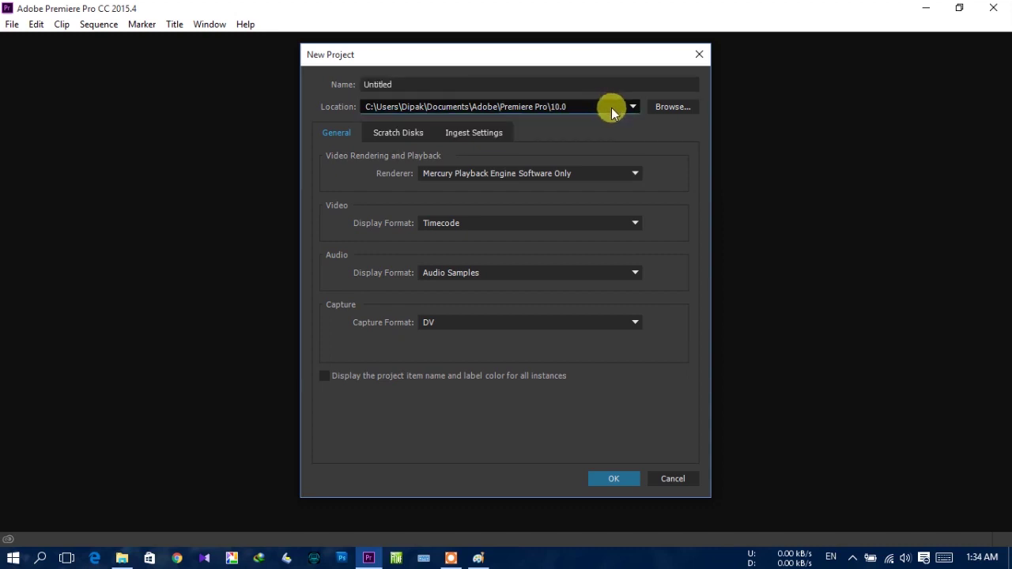
left_click(657, 106)
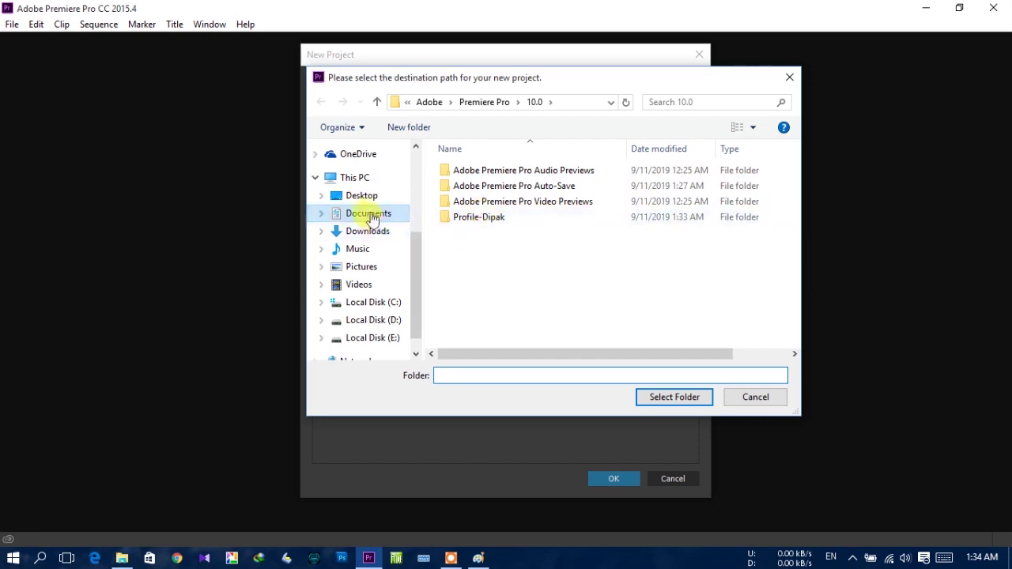
mouse_move(414, 245)
left_mouse_down()
mouse_move(418, 236)
mouse_move(419, 248)
left_mouse_up()
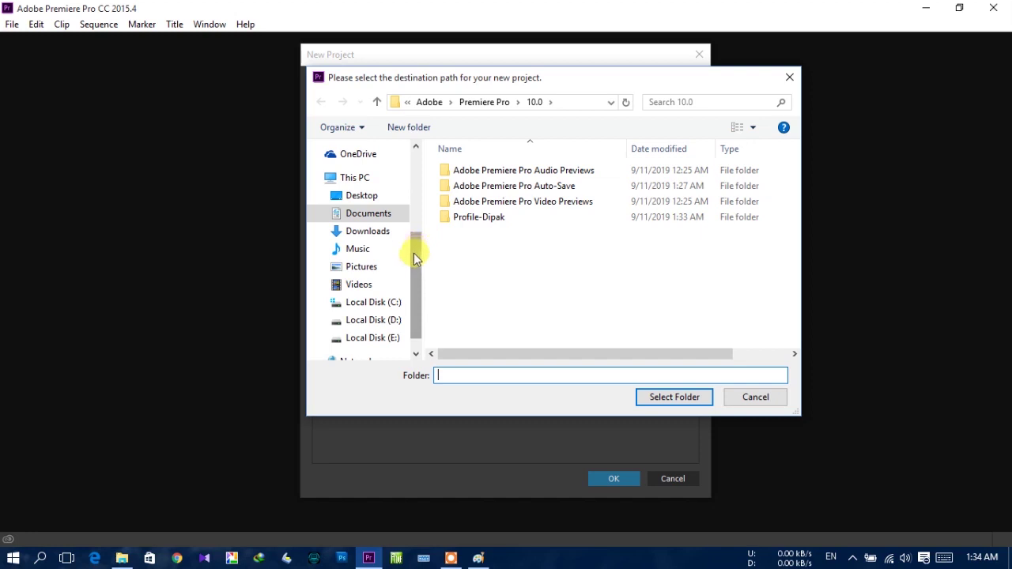
left_click_drag(413, 271, 420, 286)
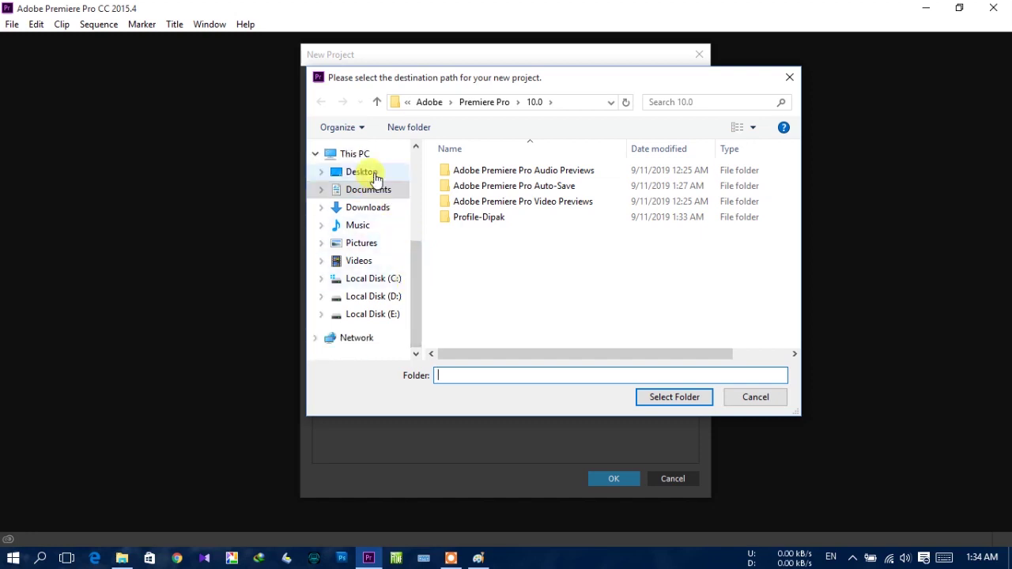
left_click(371, 173)
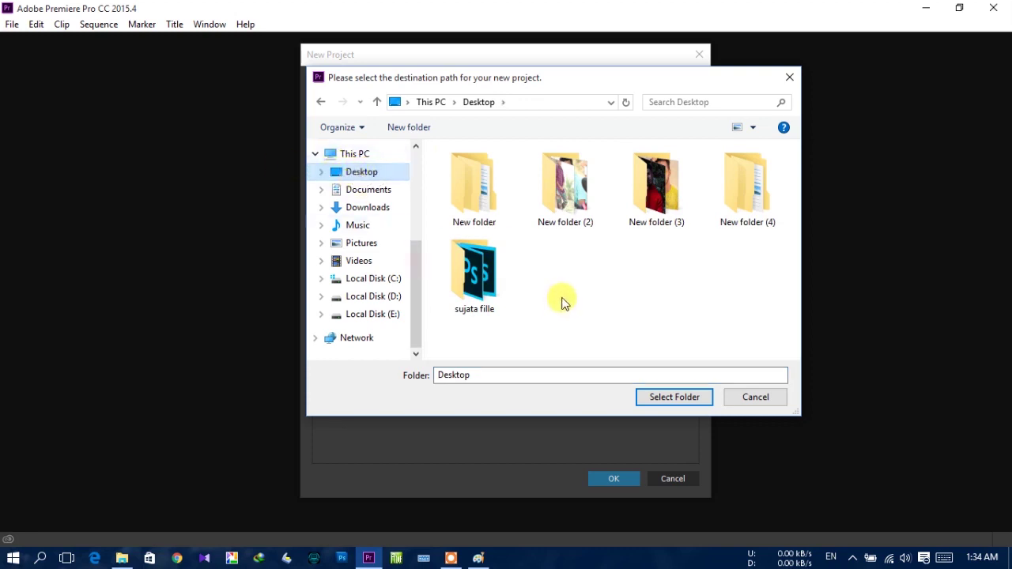
left_click(674, 397)
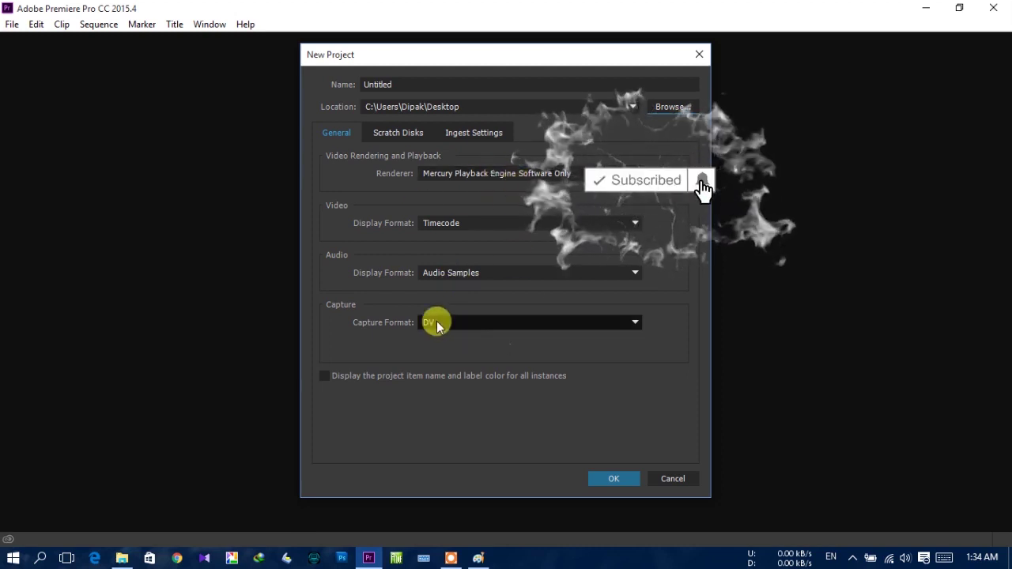
Create the empty Untitled project with the current settings, then glance through the Help menu
left_click(607, 480)
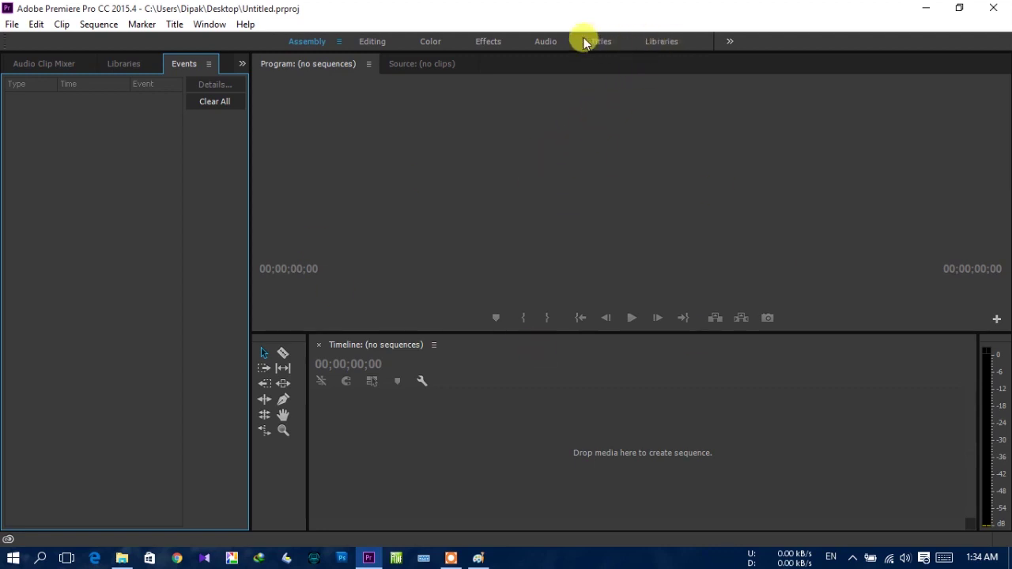
left_click(245, 25)
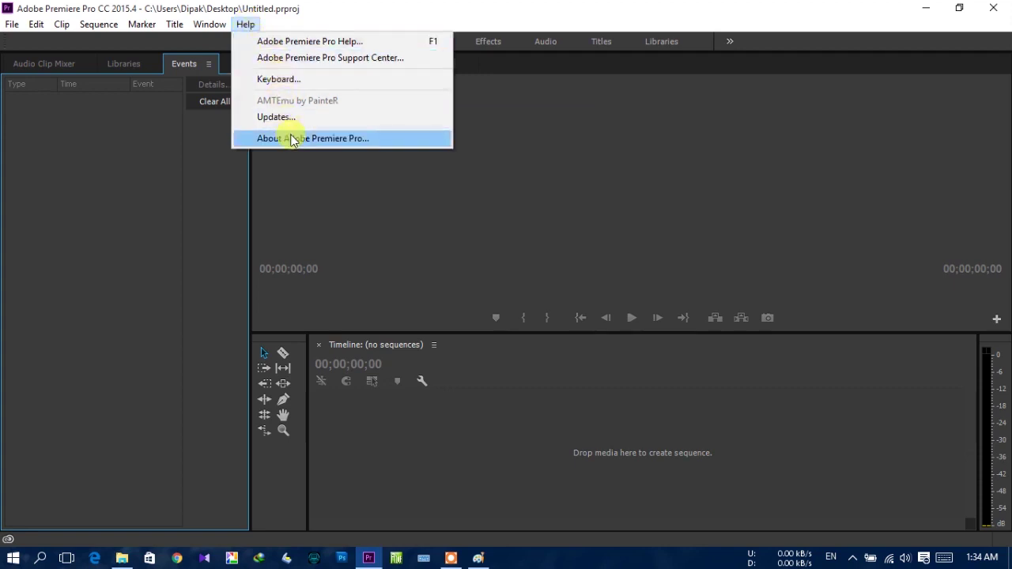
left_click(209, 25)
Reset the Assembly workspace to its saved layout from Window > Workspaces
left_click(395, 22)
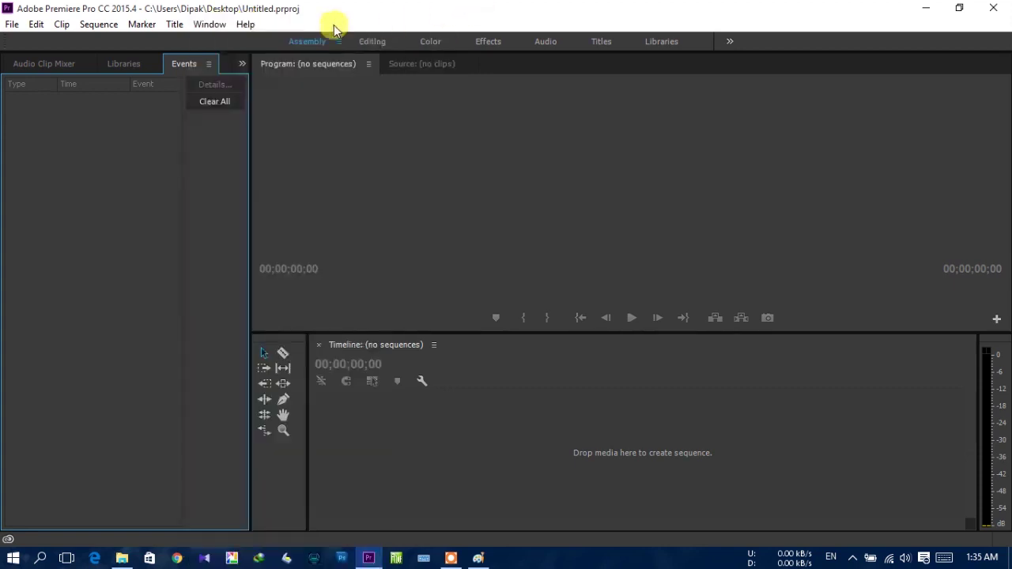
left_click(215, 25)
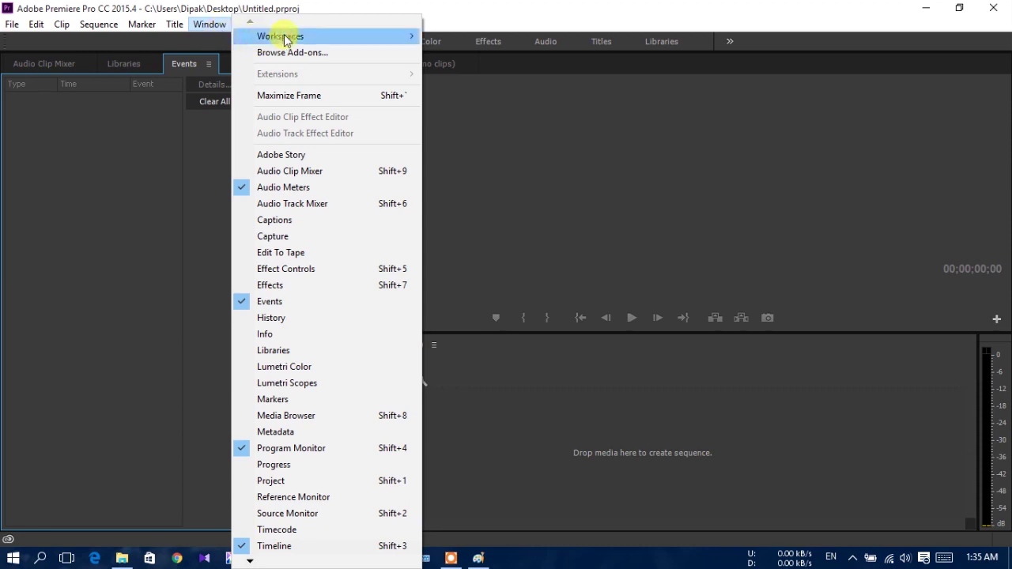
mouse_move(289, 38)
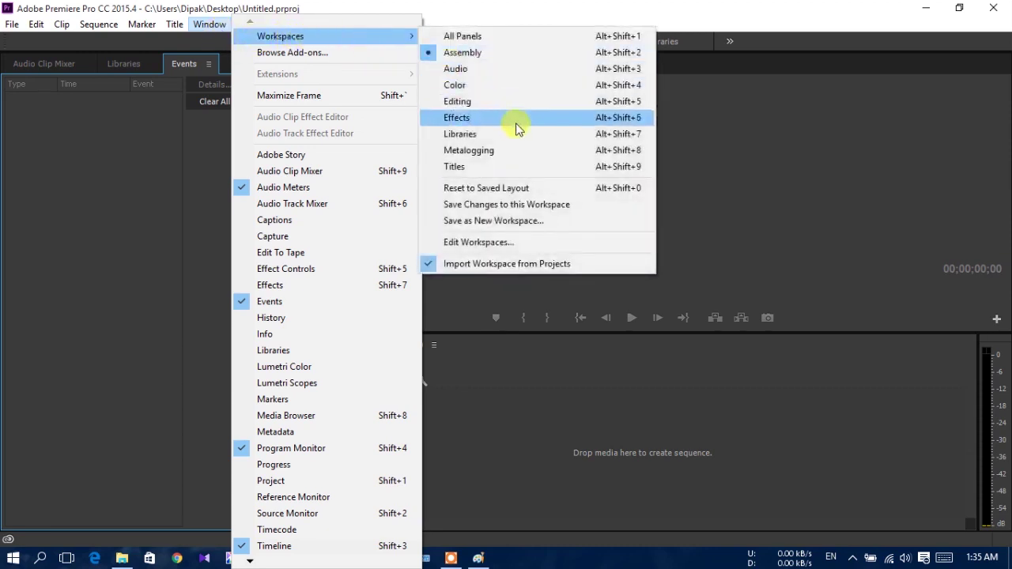
left_click(487, 190)
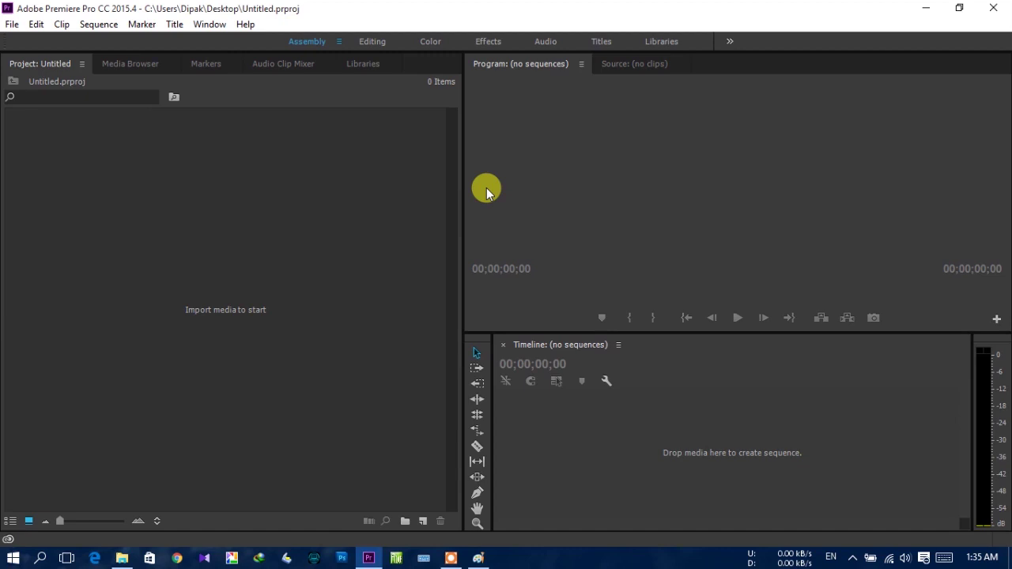
Check the Media Browser and Markers panels, then switch to the Editing workspace
left_click(116, 65)
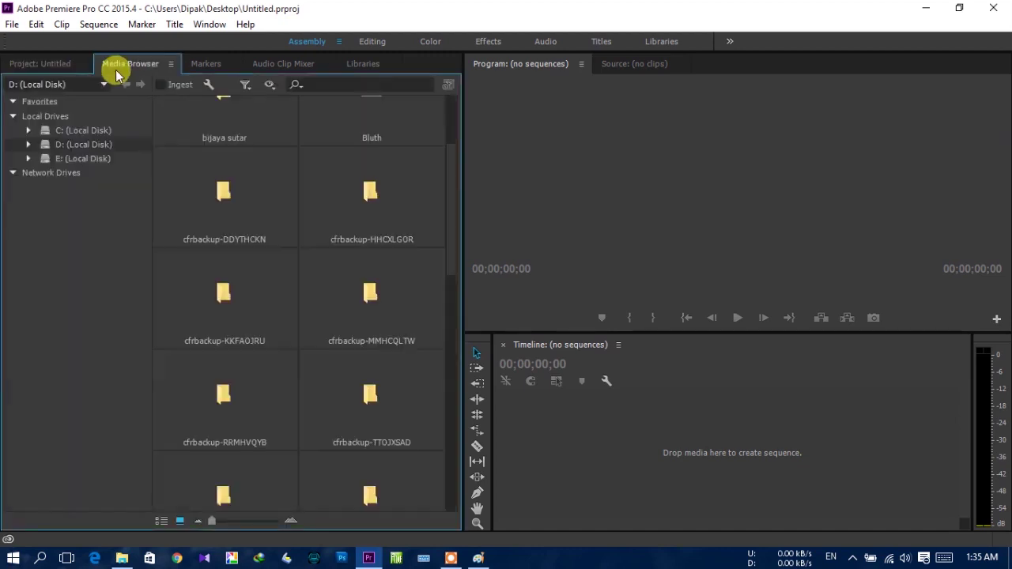
left_click(198, 70)
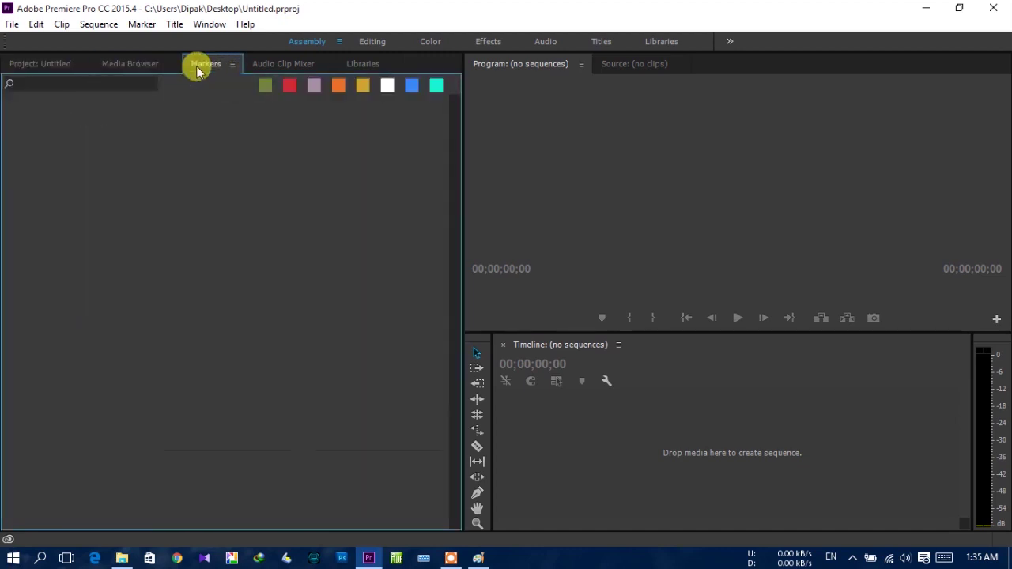
left_click(370, 43)
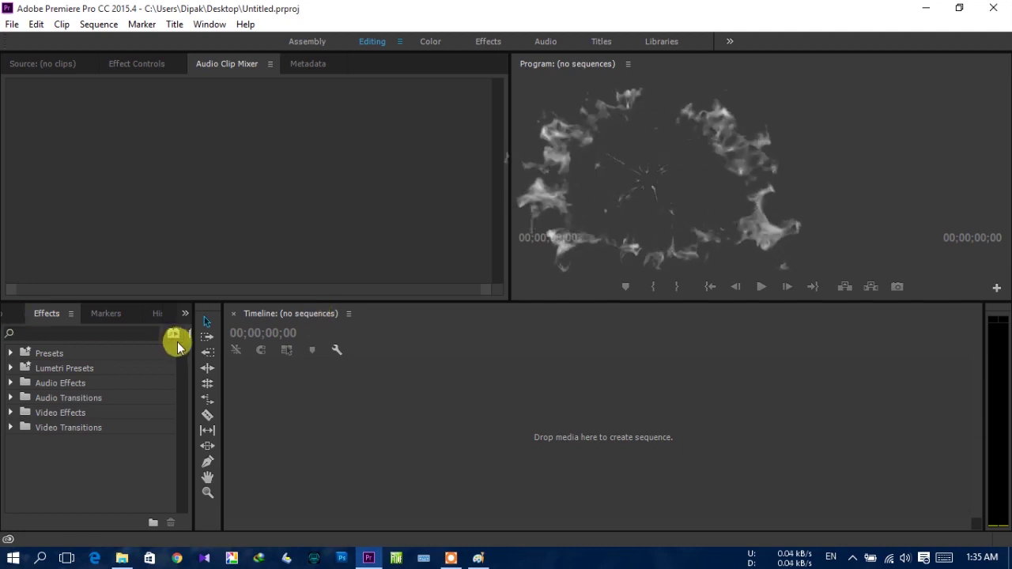
Show the Untitled Project panel from the hidden-panels menu and minimize Premiere
left_click(187, 314)
left_click(199, 332)
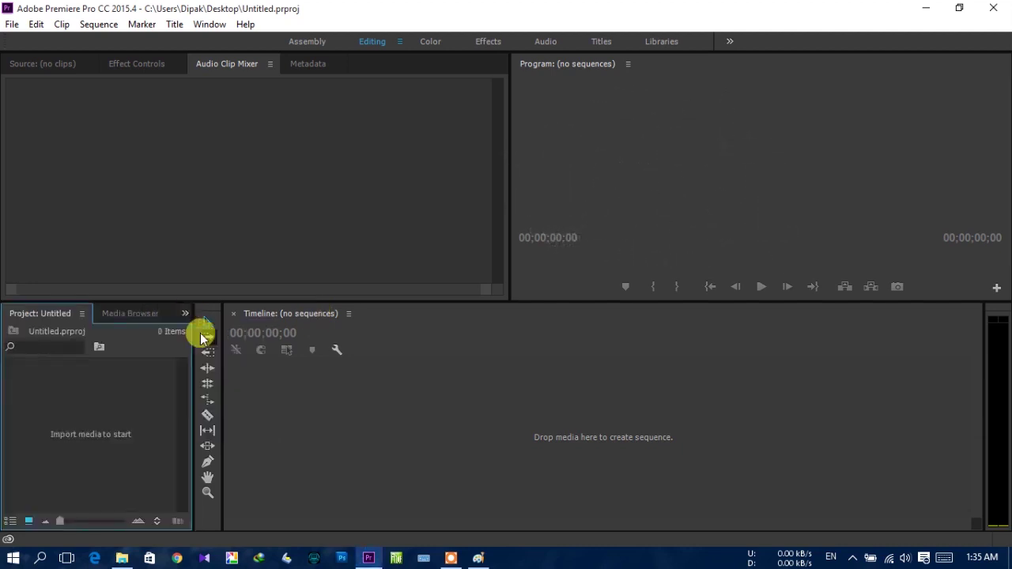
left_click(929, 8)
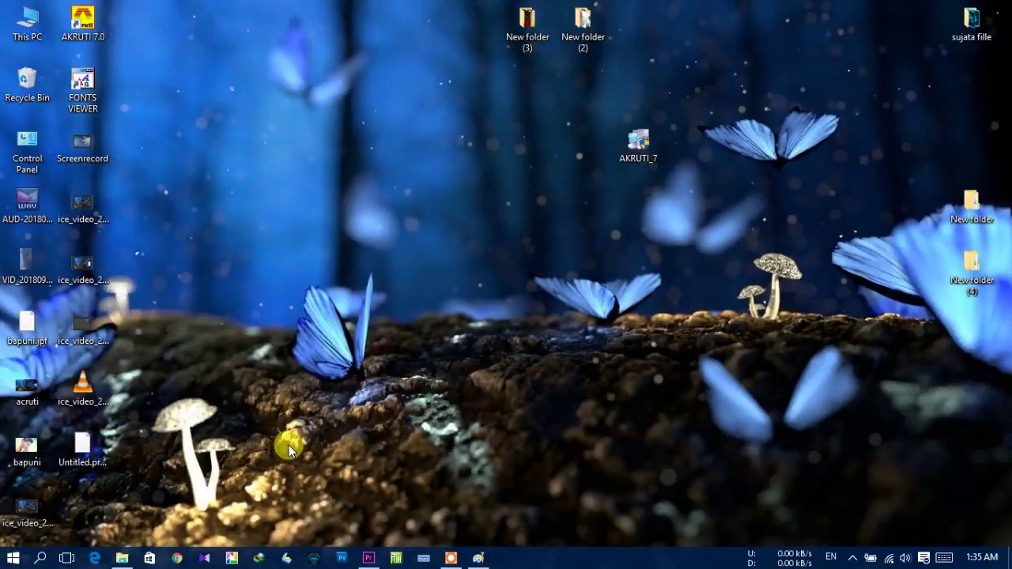